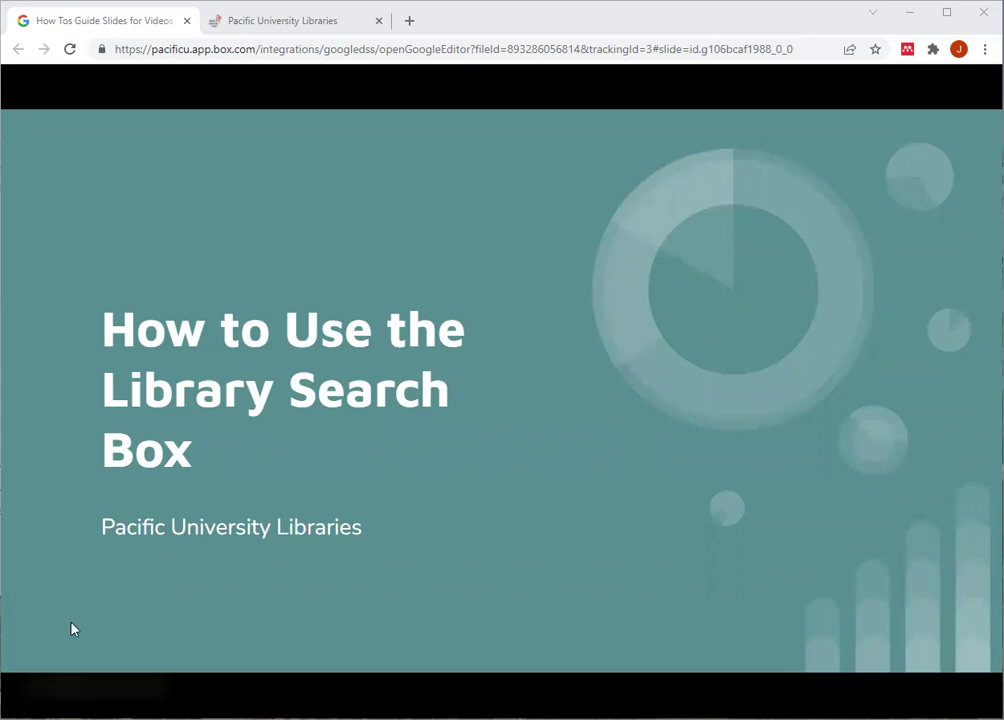
- Advance the presentation to slide 28, 'What is the library search box?'
mouse_move(99, 691)
key(Right)
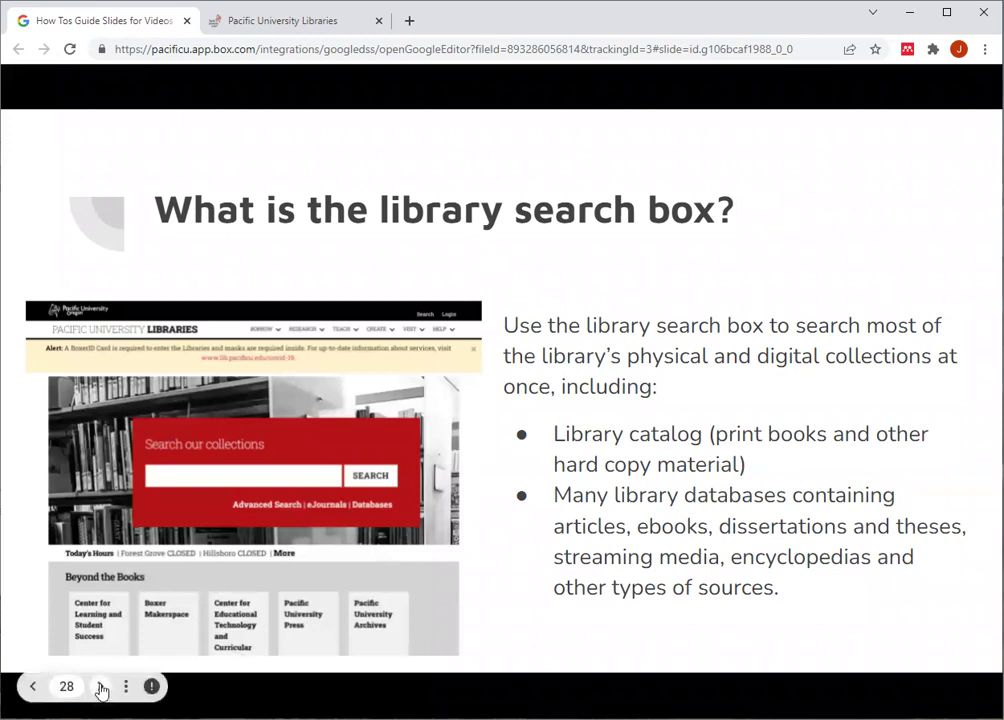
- Advance past the databases-by-subject and Guides by Subject slides to slide 32, 'Questions? Ask Us!'
click(99, 686)
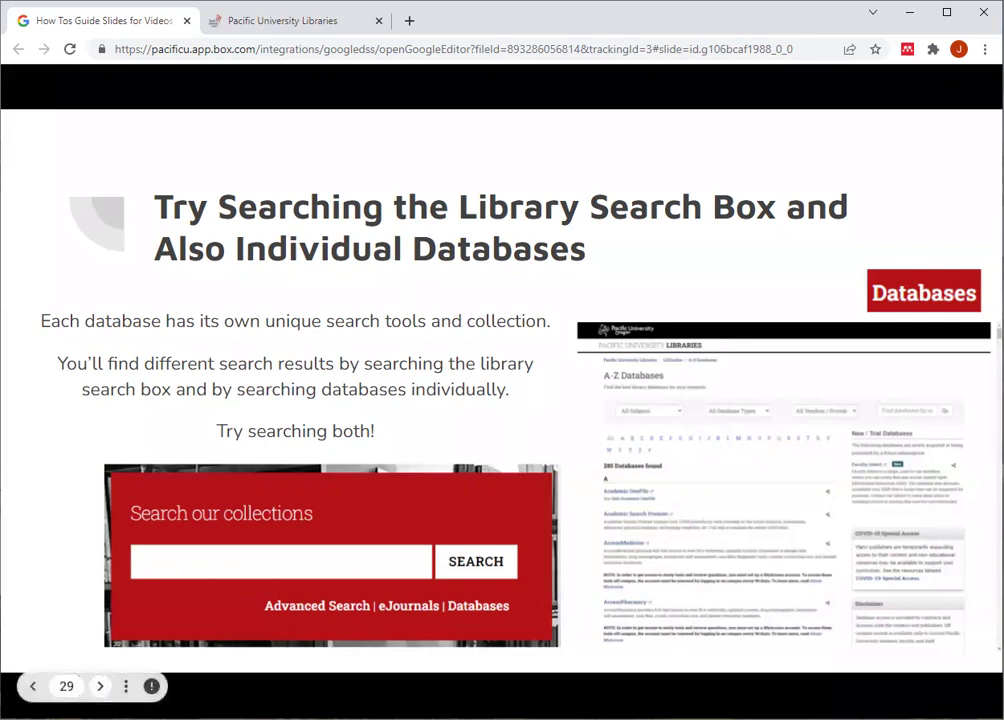
click(100, 686)
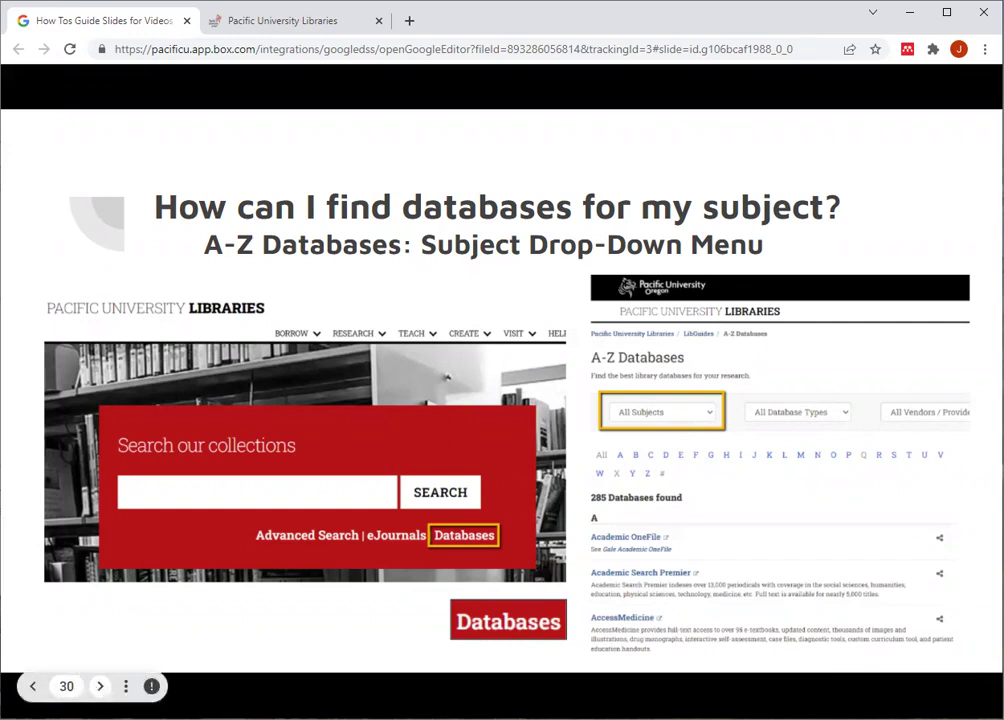
click(99, 686)
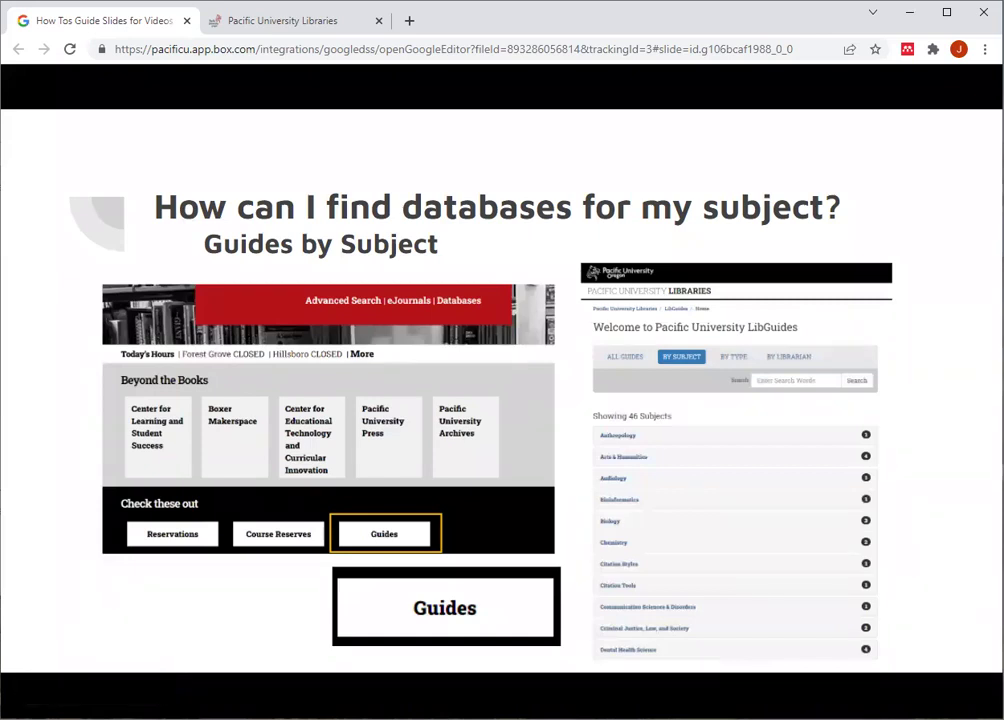
click(98, 688)
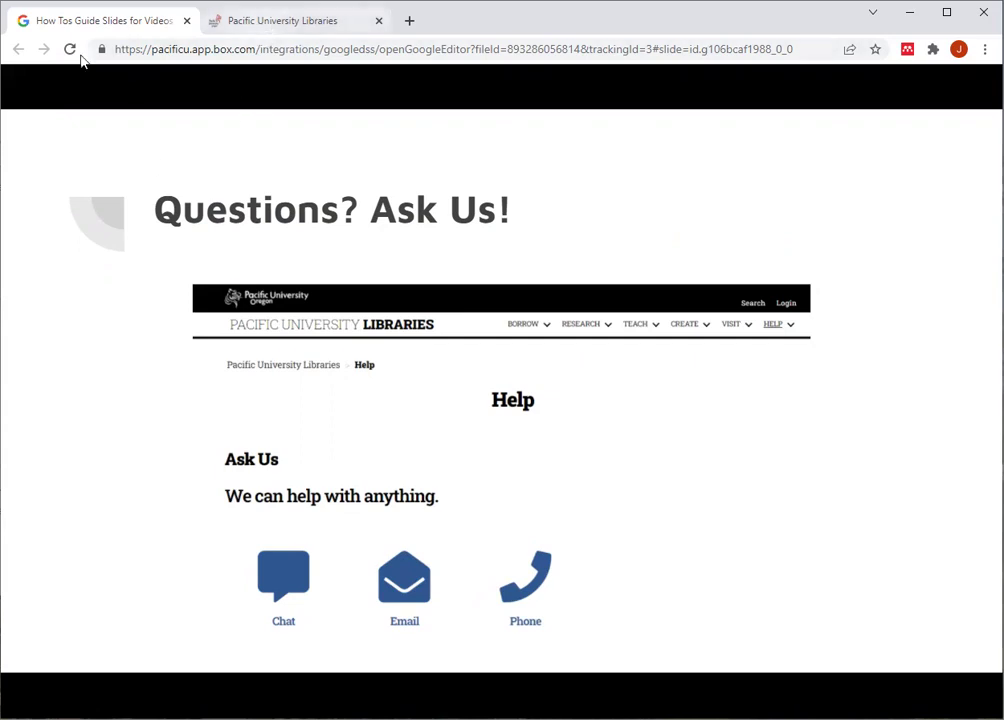
- Switch to the library homepage tab and search the collections for 'Kalapuya'
key(ctrl+Tab)
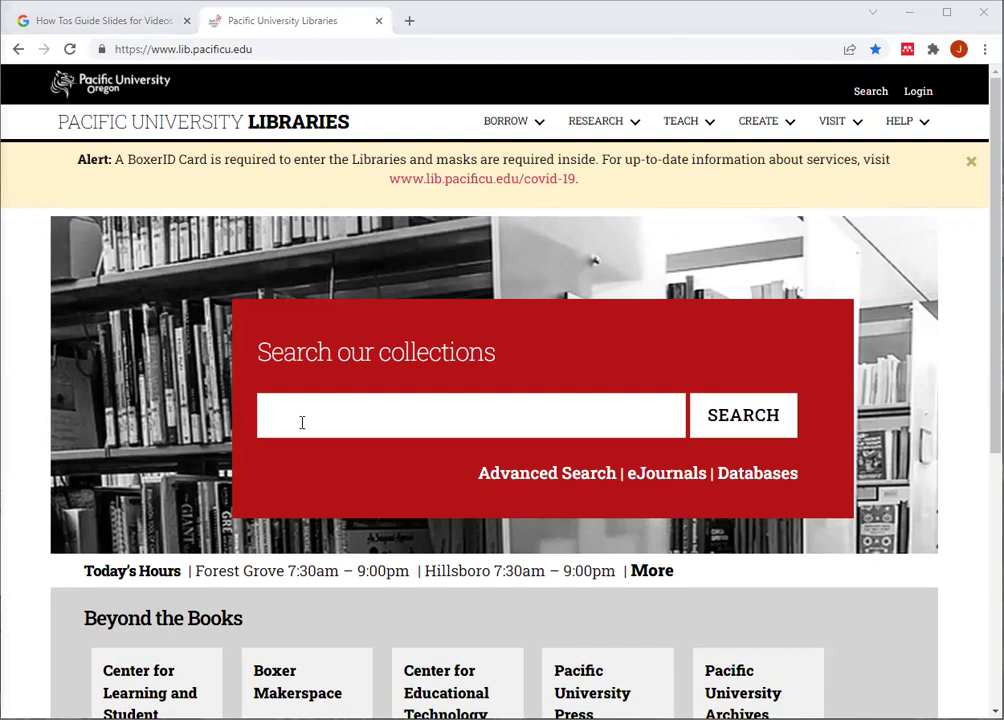
click(270, 421)
text(Kalapuya)
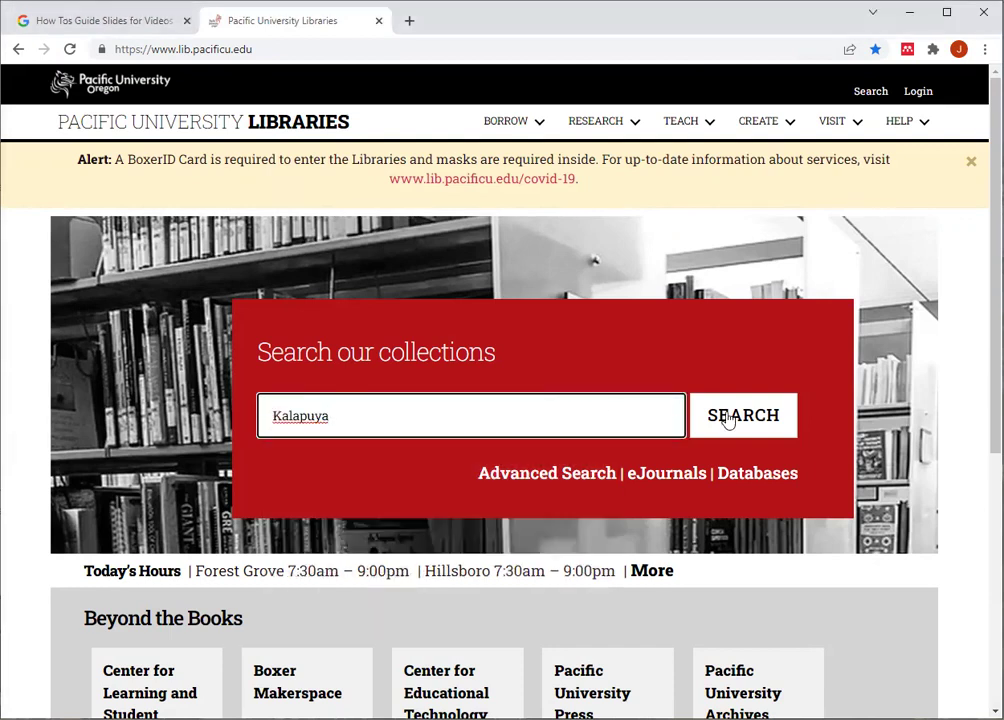
click(770, 420)
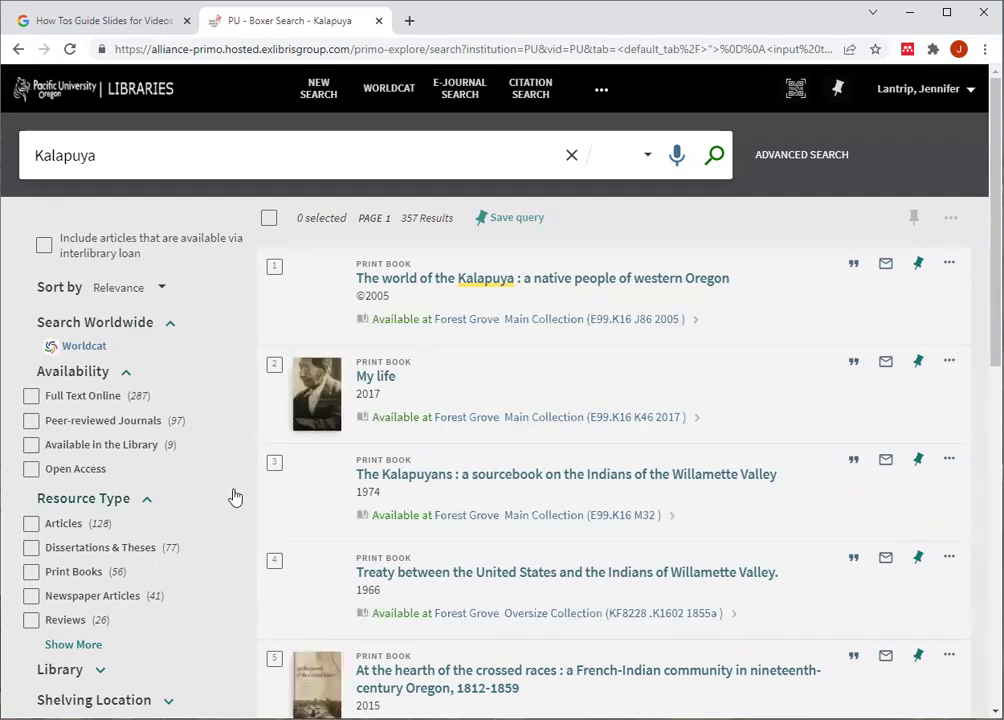
- Filter the Kalapuya results by Resource Type to Print Books and eBooks, leaving 58 results
scroll(148, 538, down, 1)
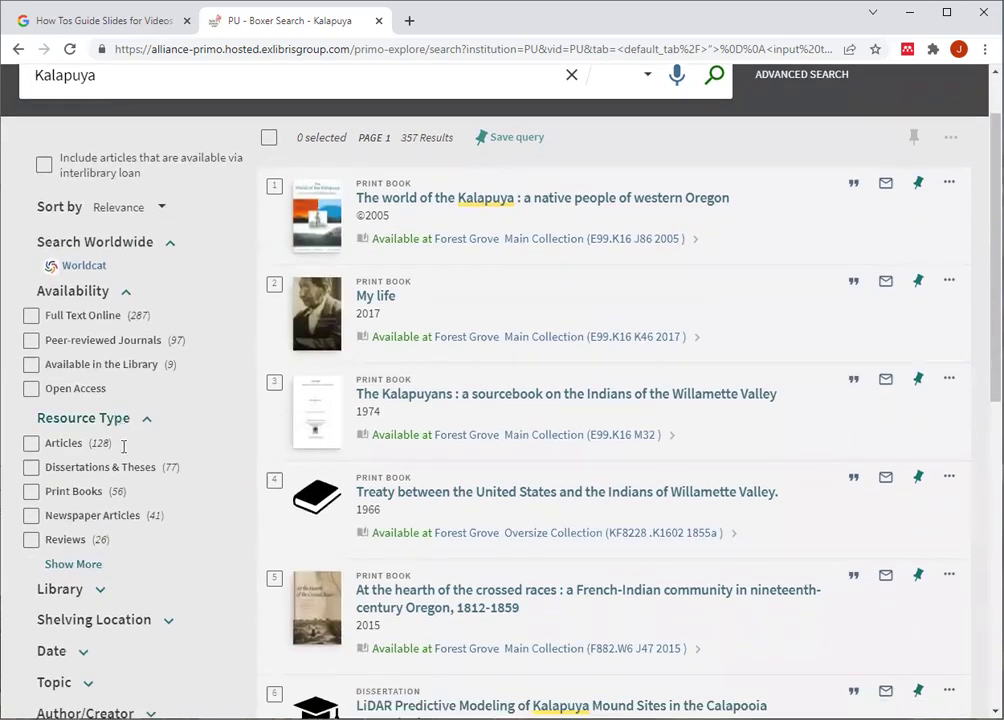
click(88, 566)
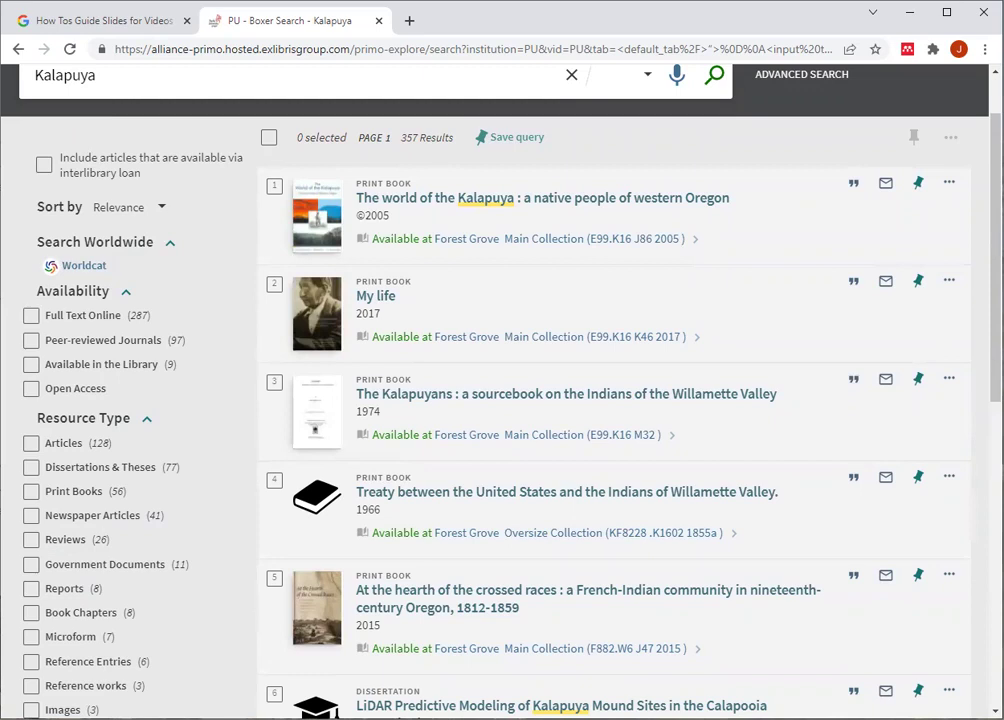
scroll(148, 517, down, 2)
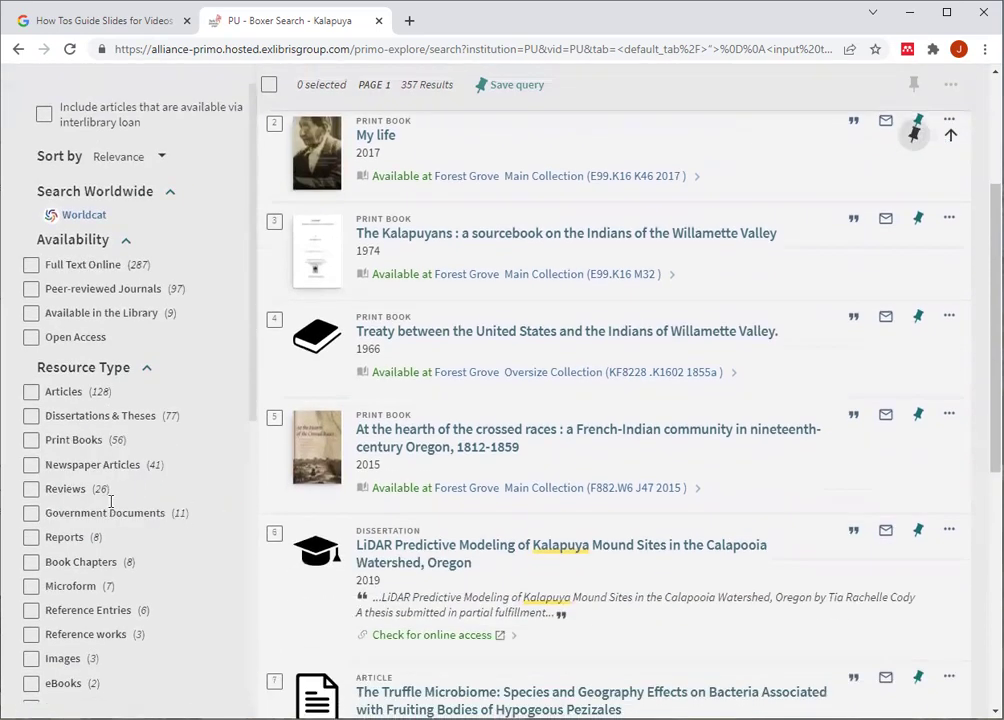
scroll(180, 592, down, 1)
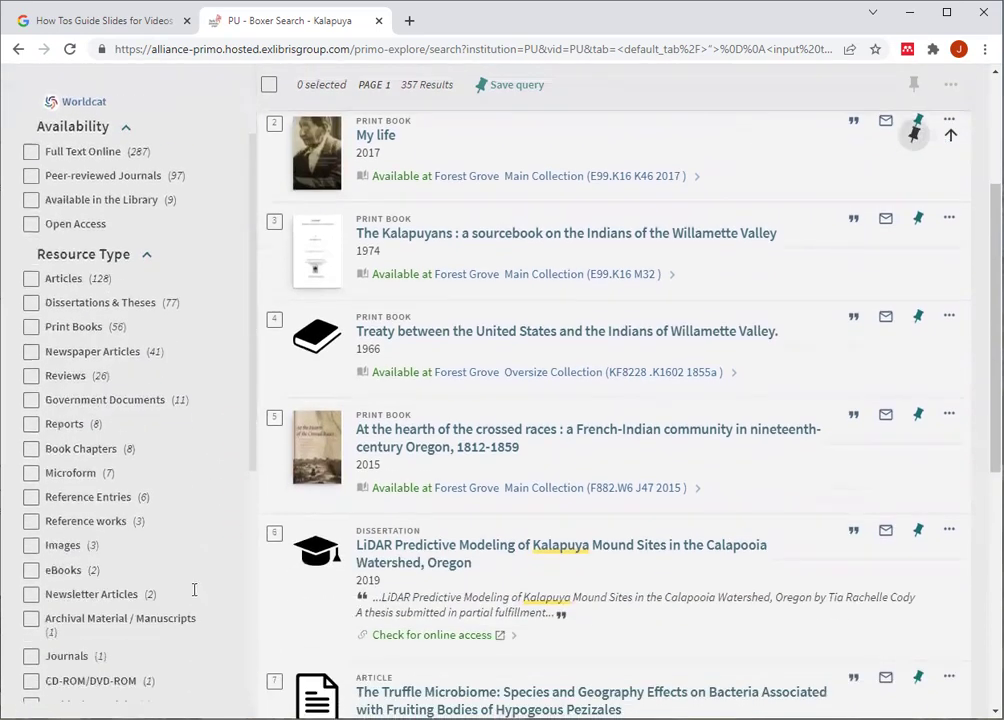
scroll(194, 589, down, 1)
click(31, 198)
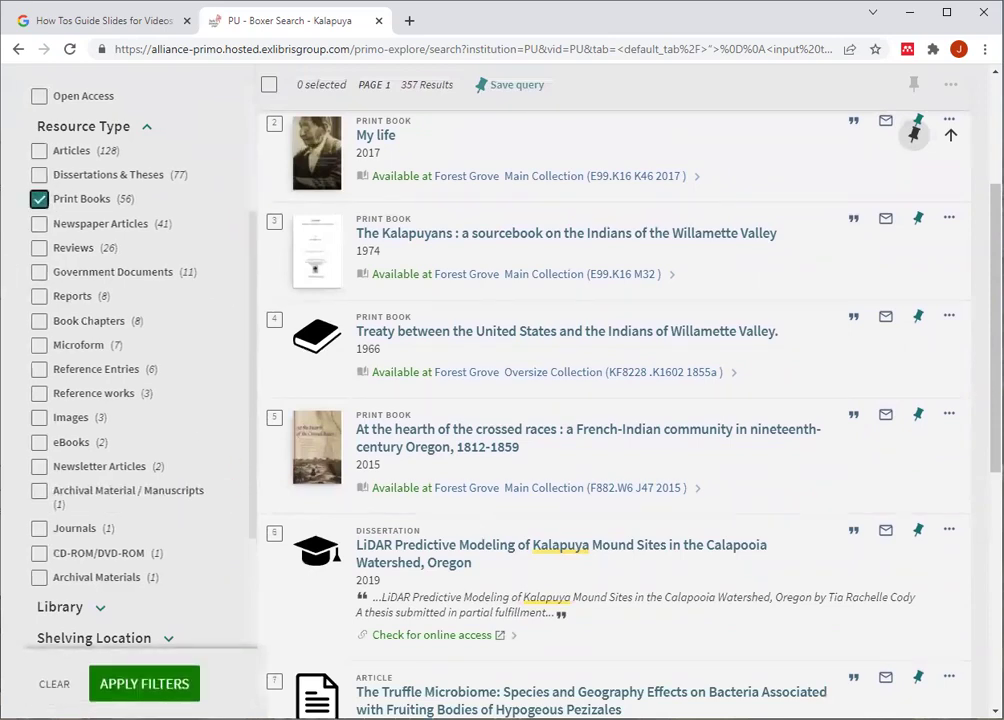
click(39, 442)
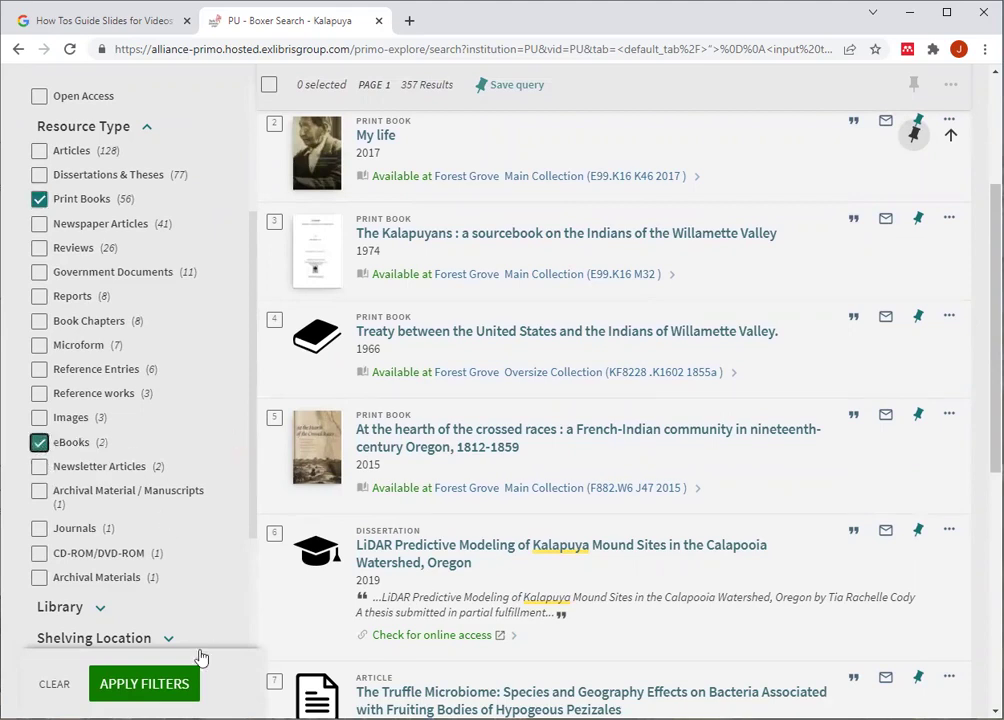
click(157, 697)
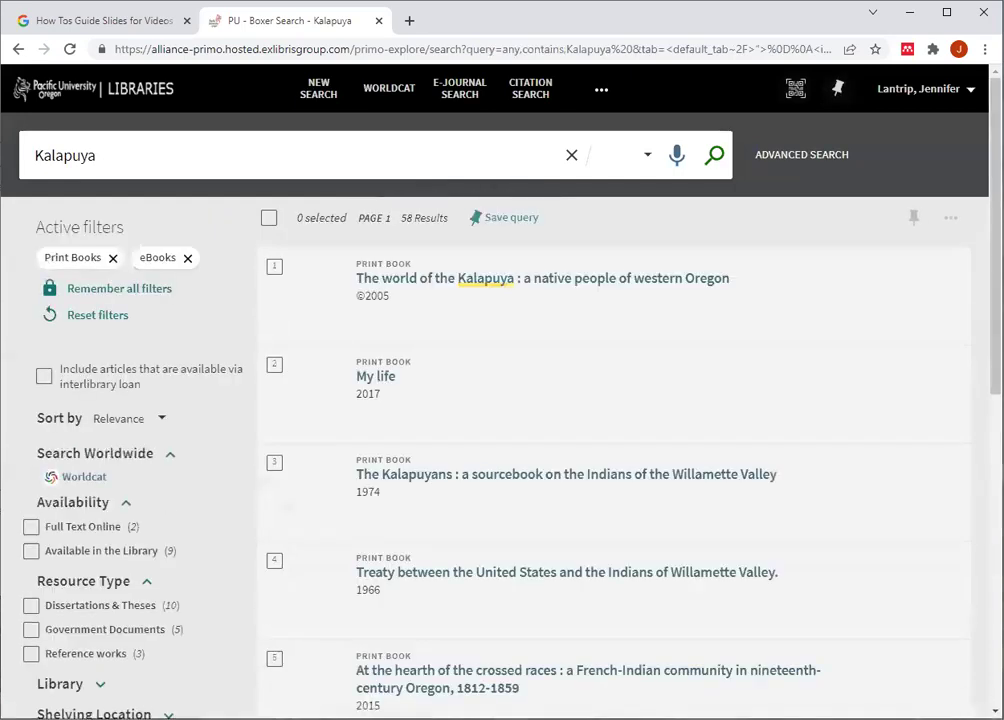
- Reset filters, try a Peer-reviewed Journals limit, then reset again to restore all 357 results
click(98, 315)
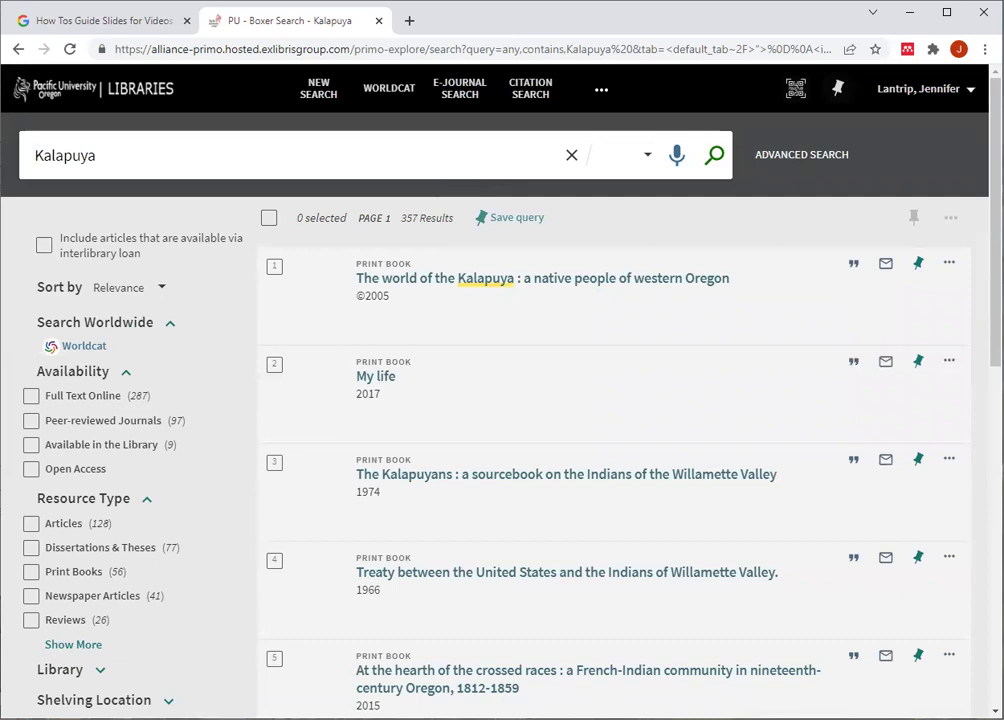
click(88, 422)
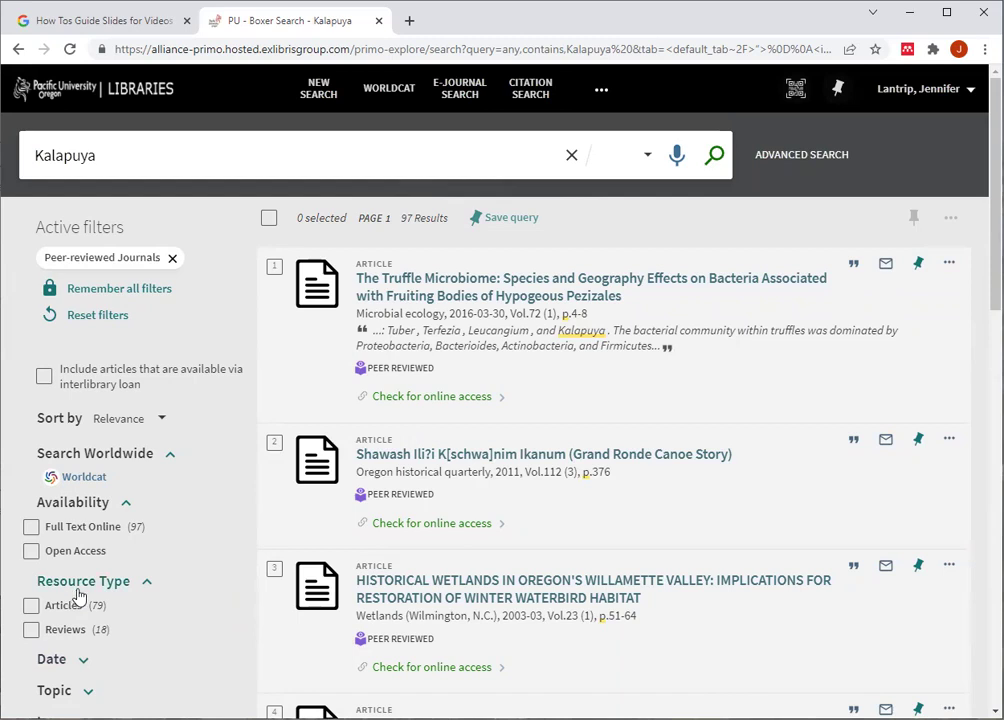
click(87, 316)
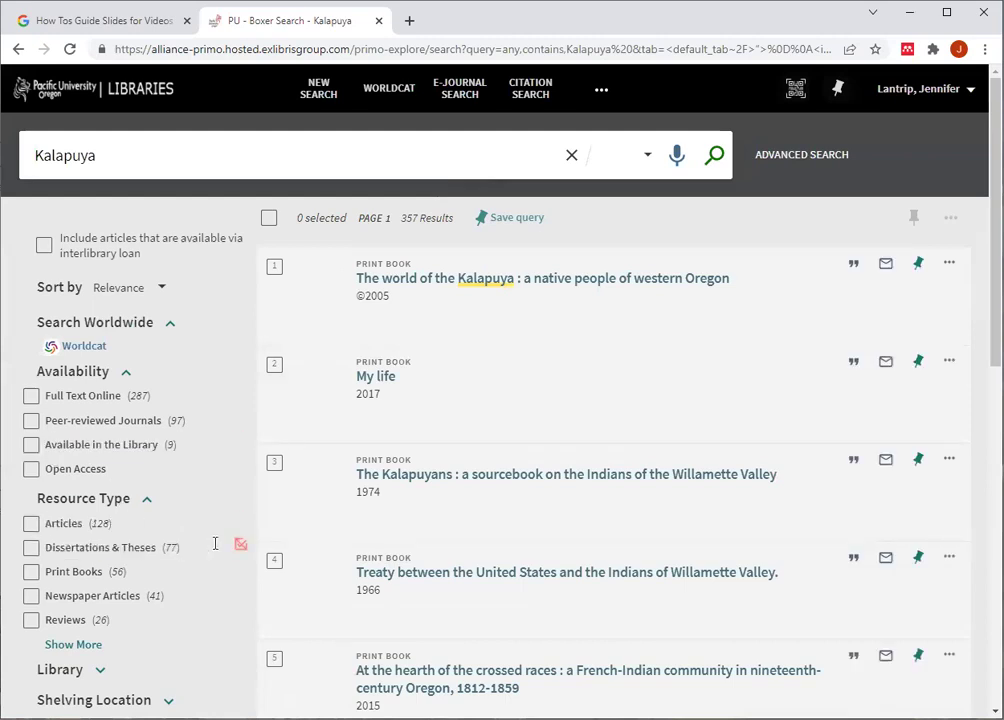
- Apply a Date filter from 2015 to 2022, leaving 164 results
scroll(235, 560, down, 4)
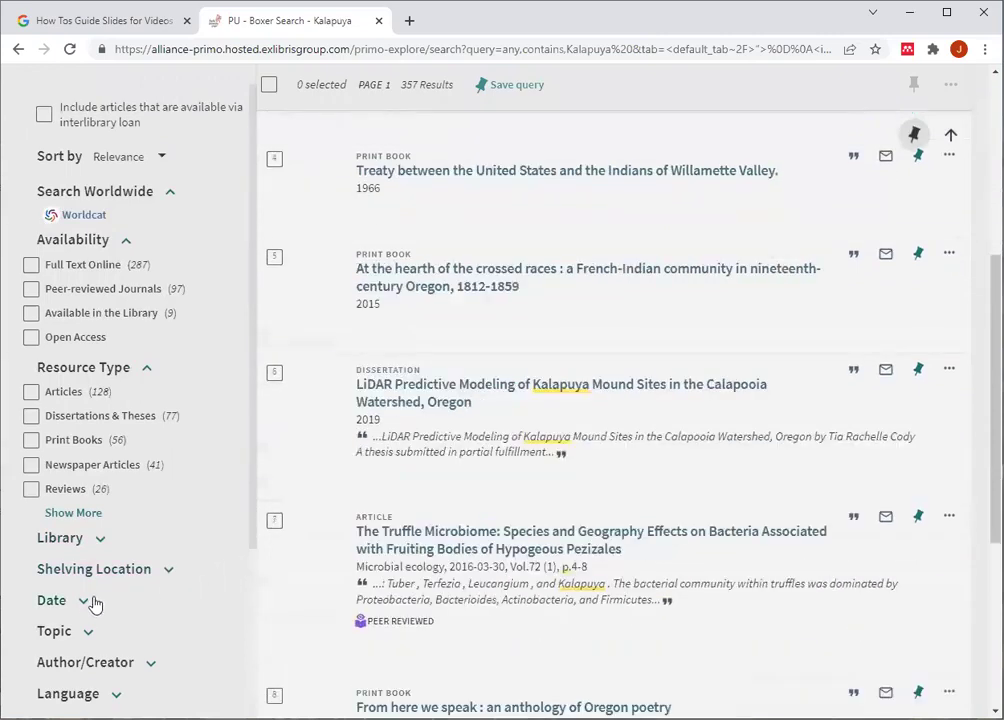
click(93, 601)
scroll(204, 598, down, 3)
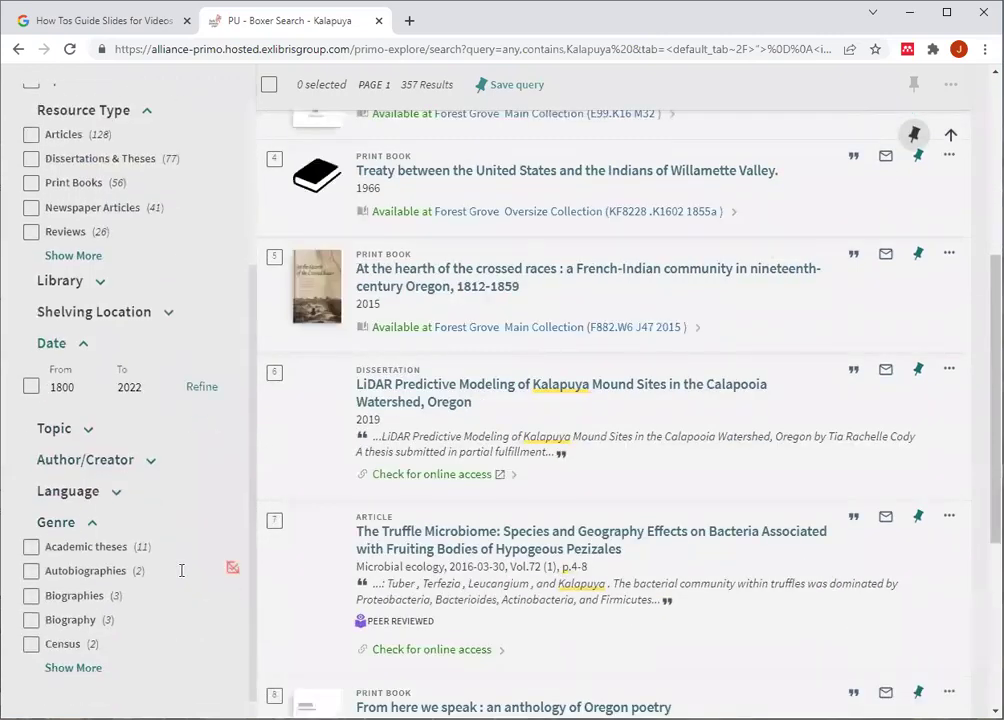
click(75, 389)
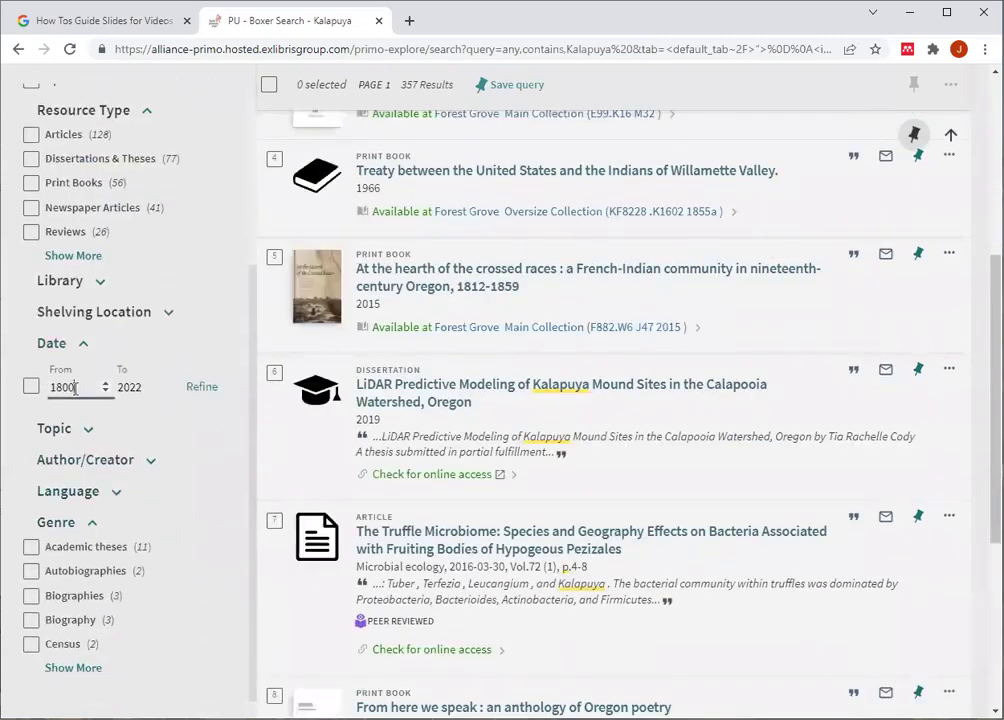
double_click(75, 389)
text(2015)
click(31, 385)
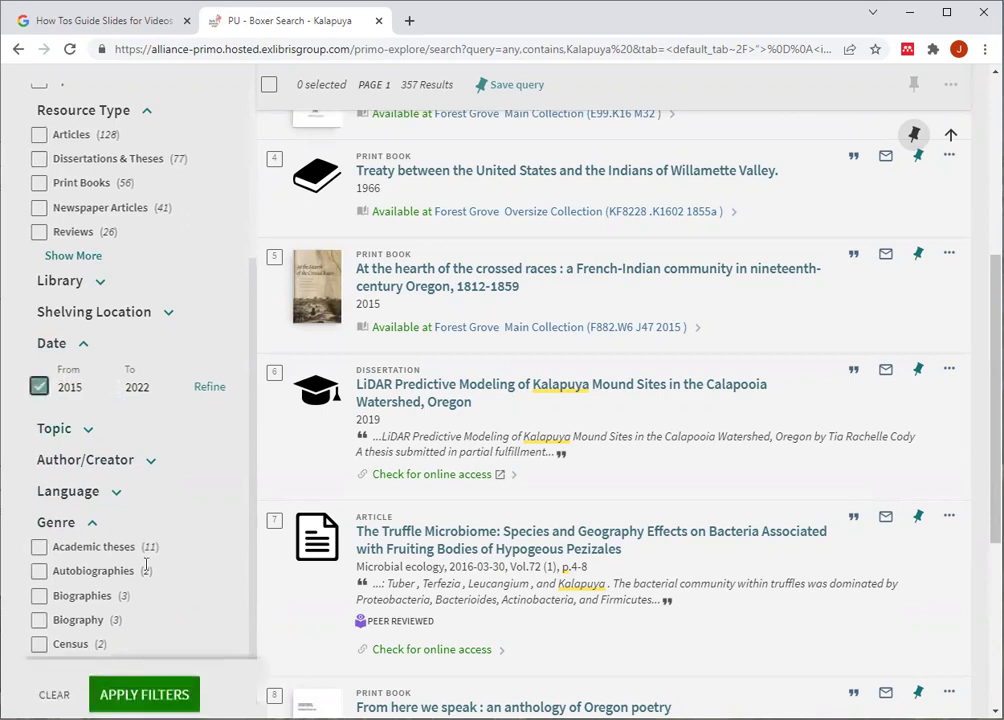
click(163, 687)
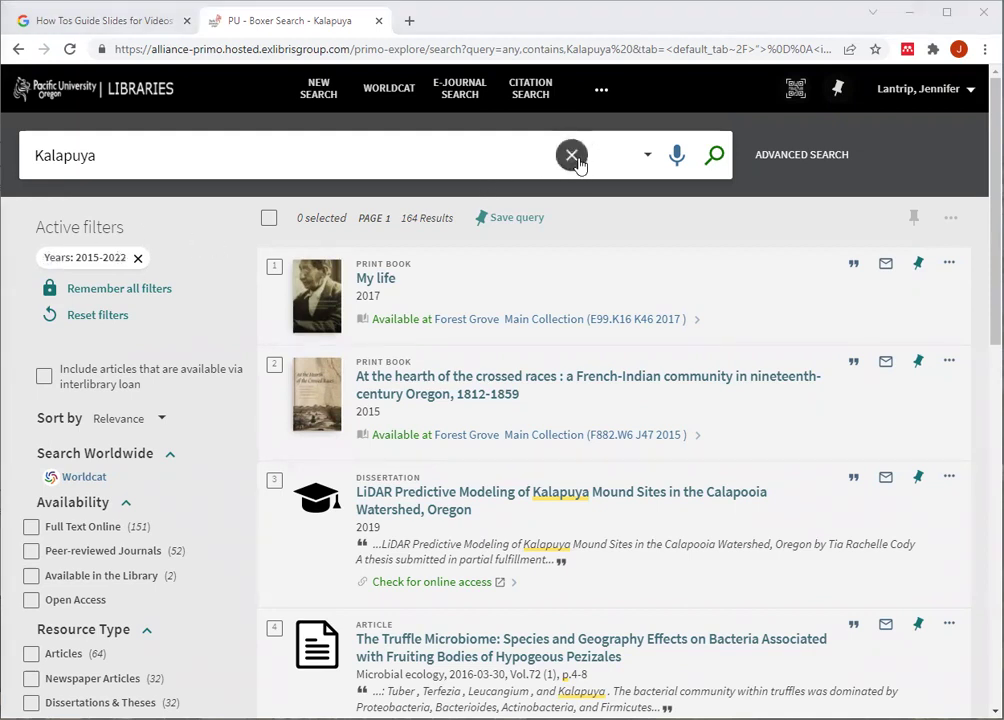
click(215, 150)
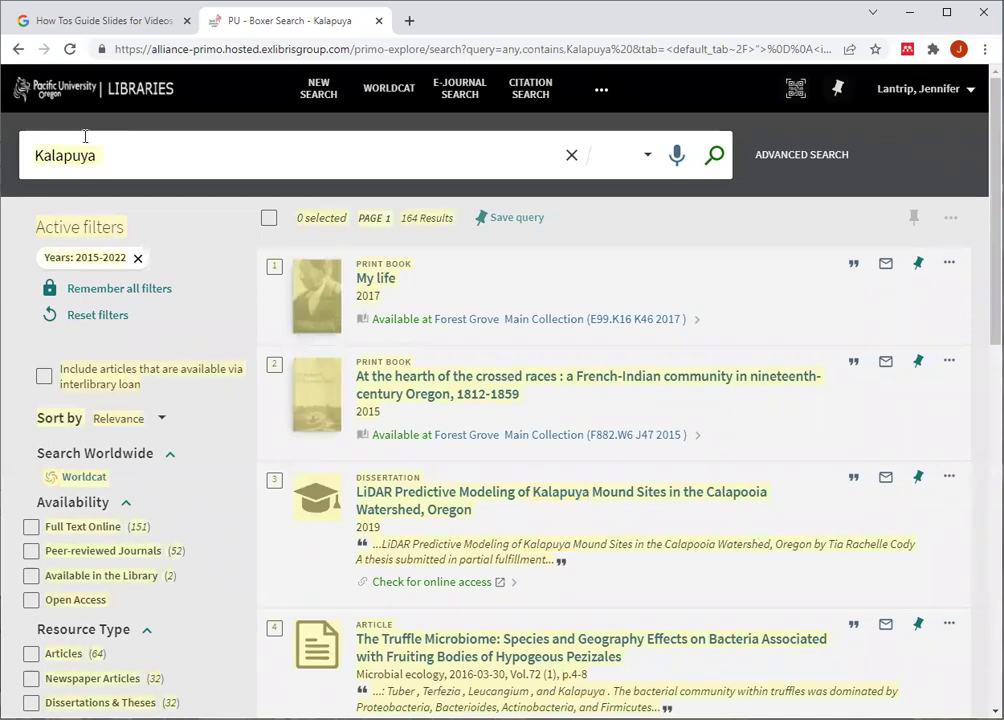
double_click(105, 158)
key(BackSpace)
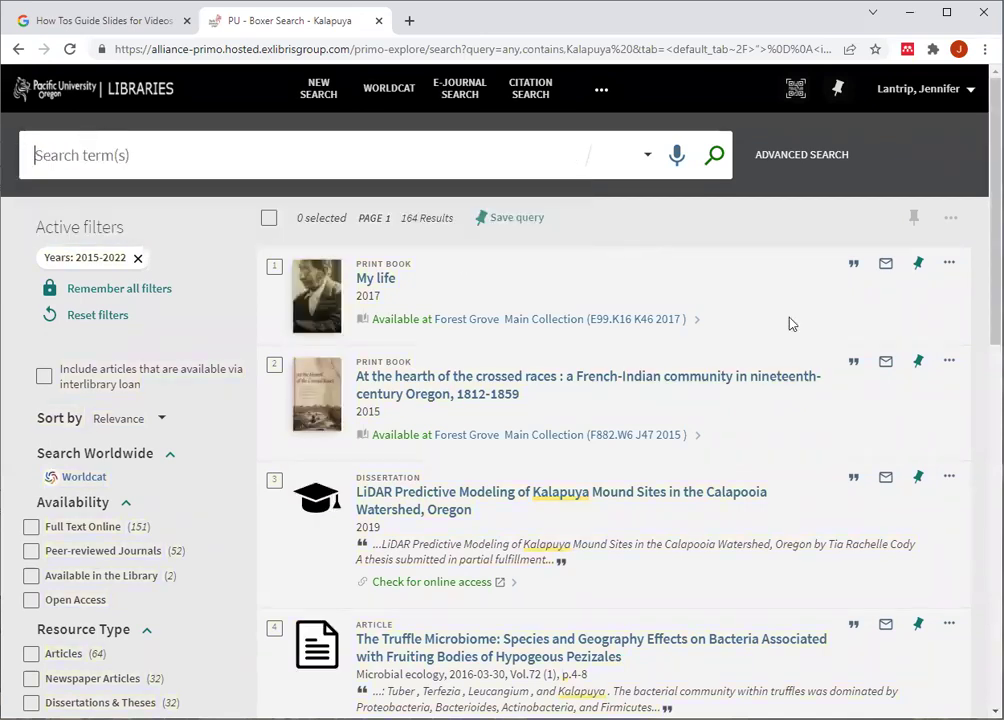
text(kalapuya OR tualatin kalapuya OR atfalati)
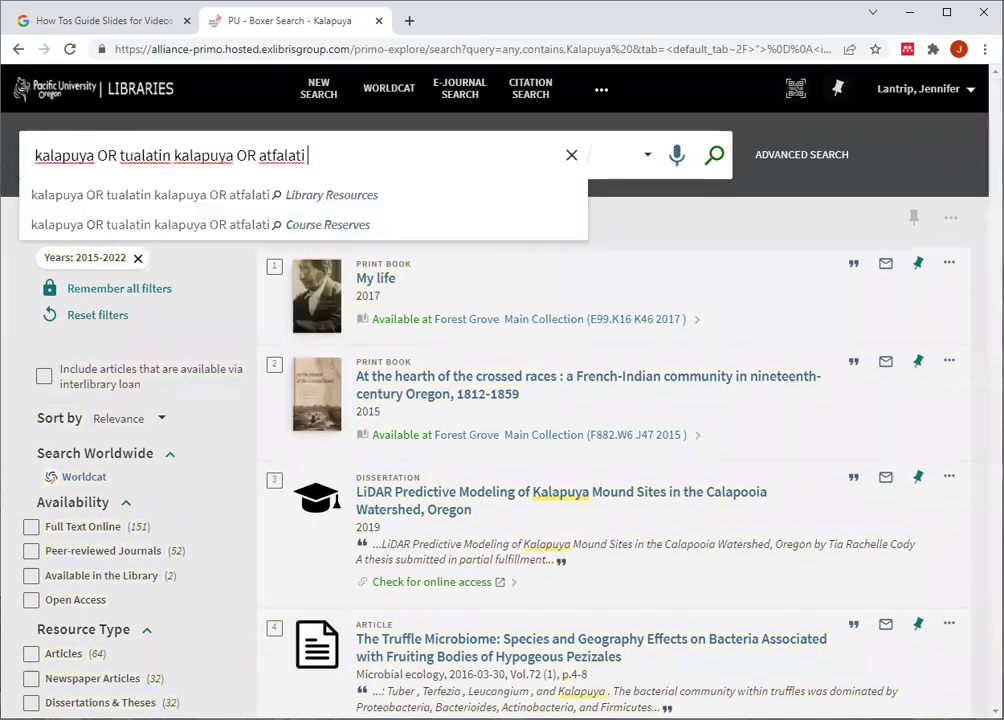
click(716, 158)
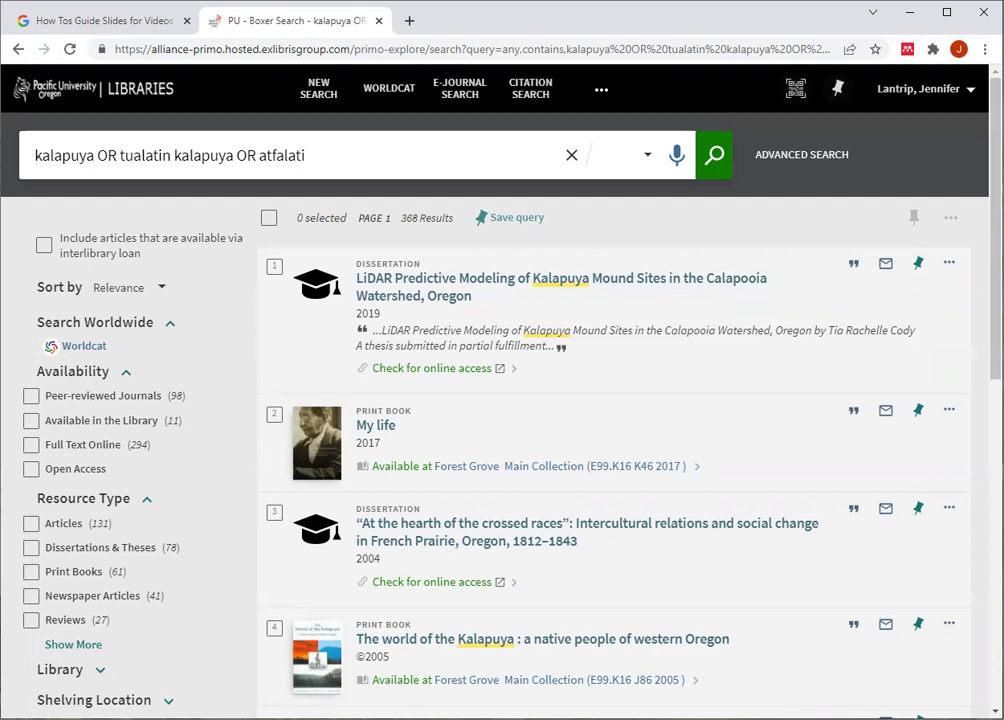
- Wrap the Kalapuya query in parentheses and add AND (boarding school OR indian school OR residential school)
click(33, 148)
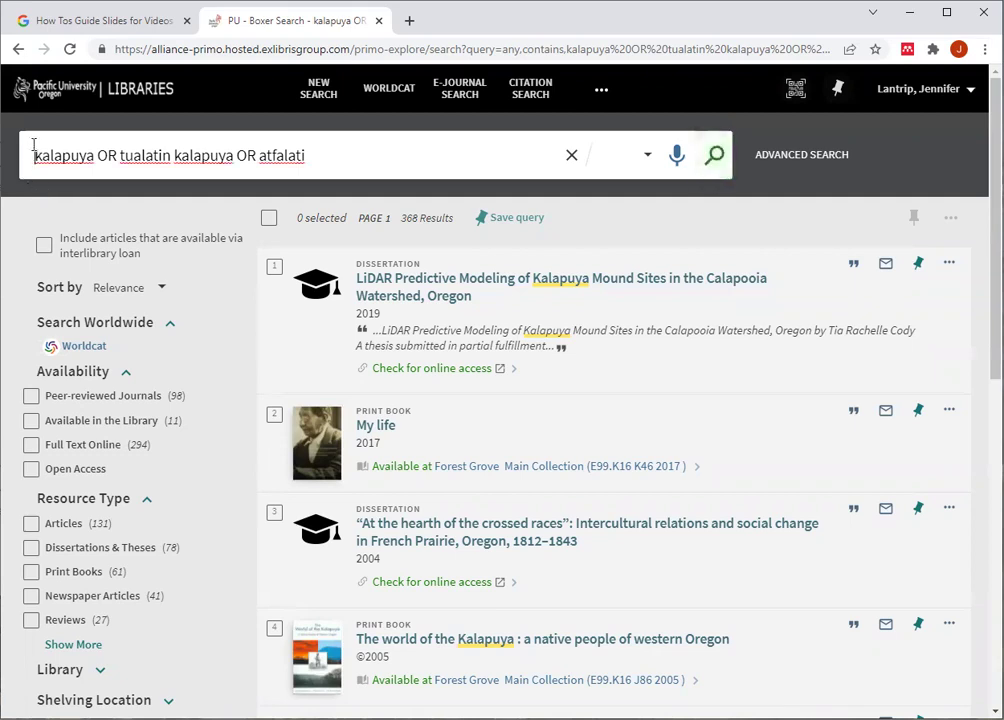
text(()
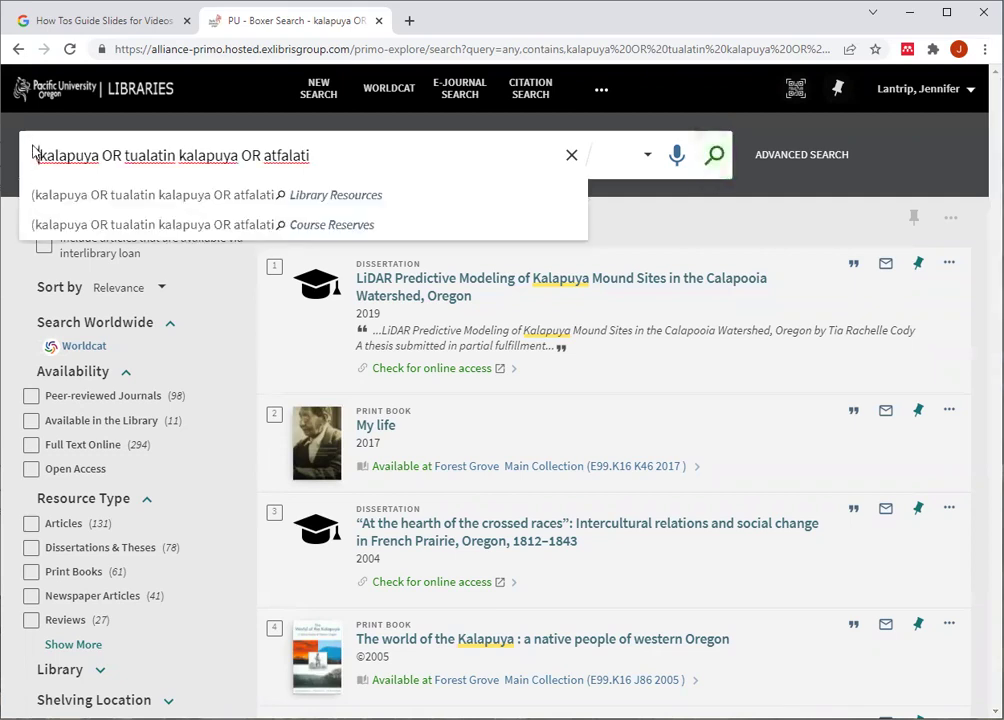
click(325, 155)
text())
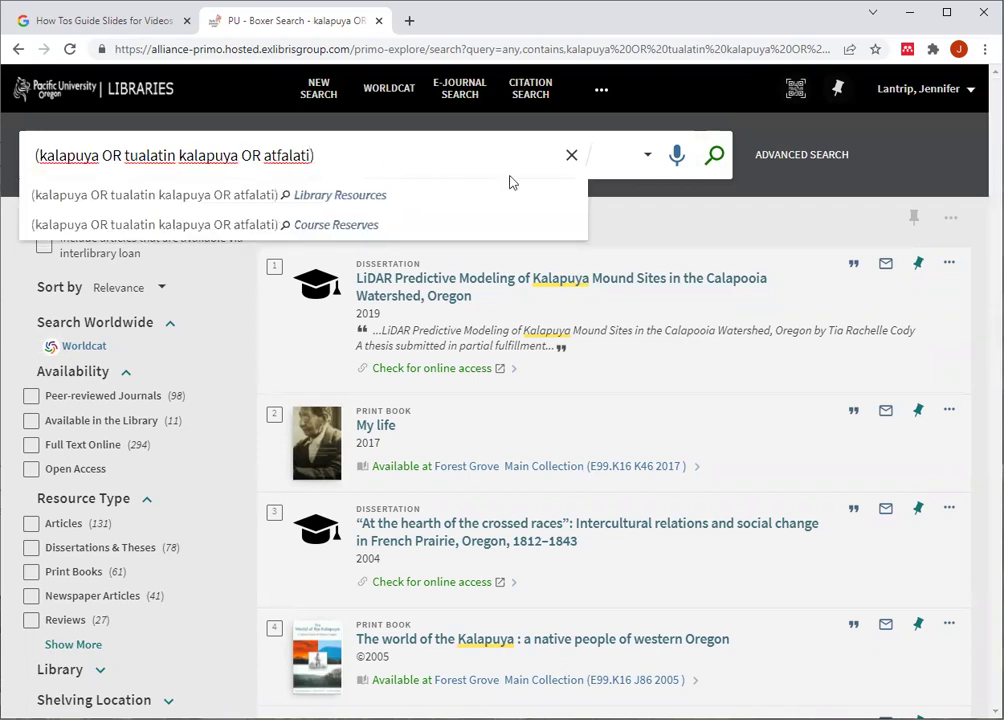
text( AND)
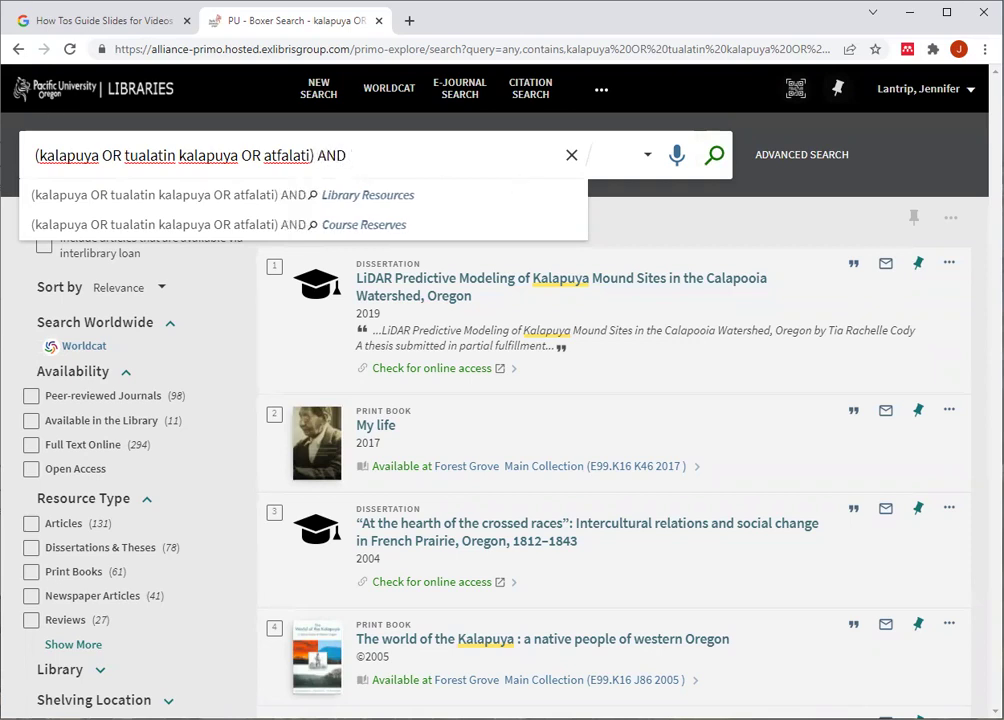
key(alt+Tab)
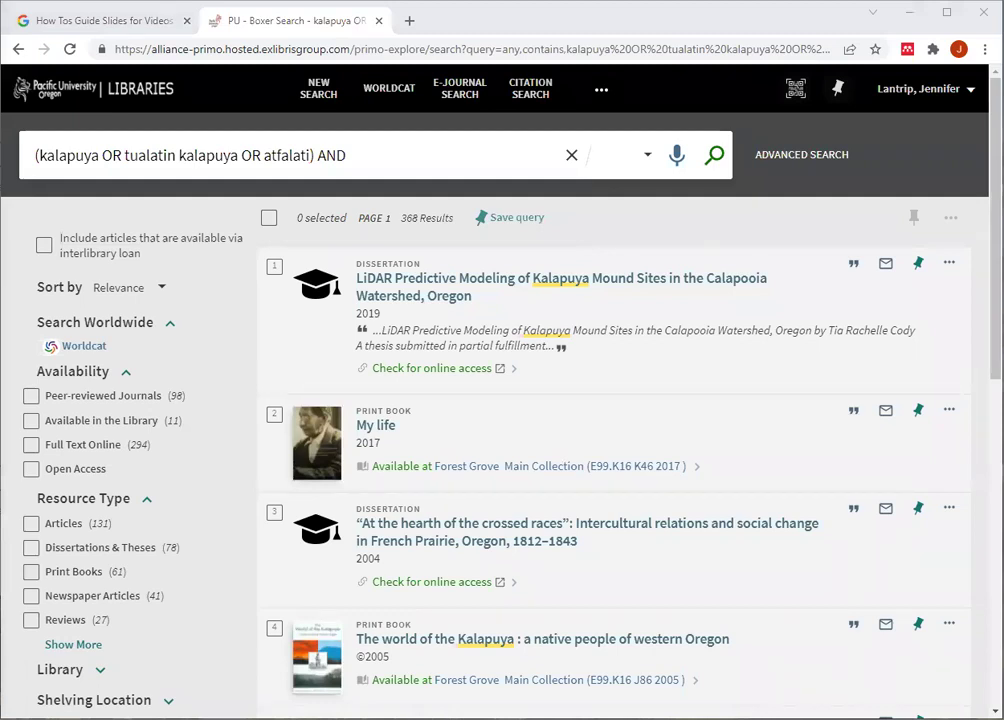
key(alt+Tab)
text((boarding school OR indian school OR residential school))
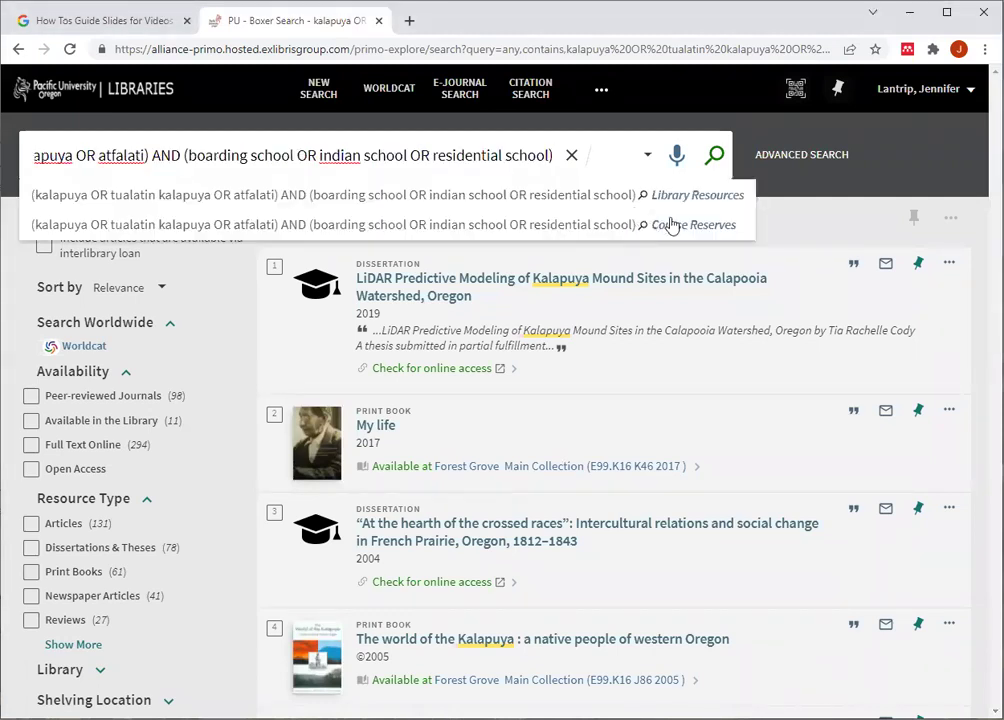
click(714, 155)
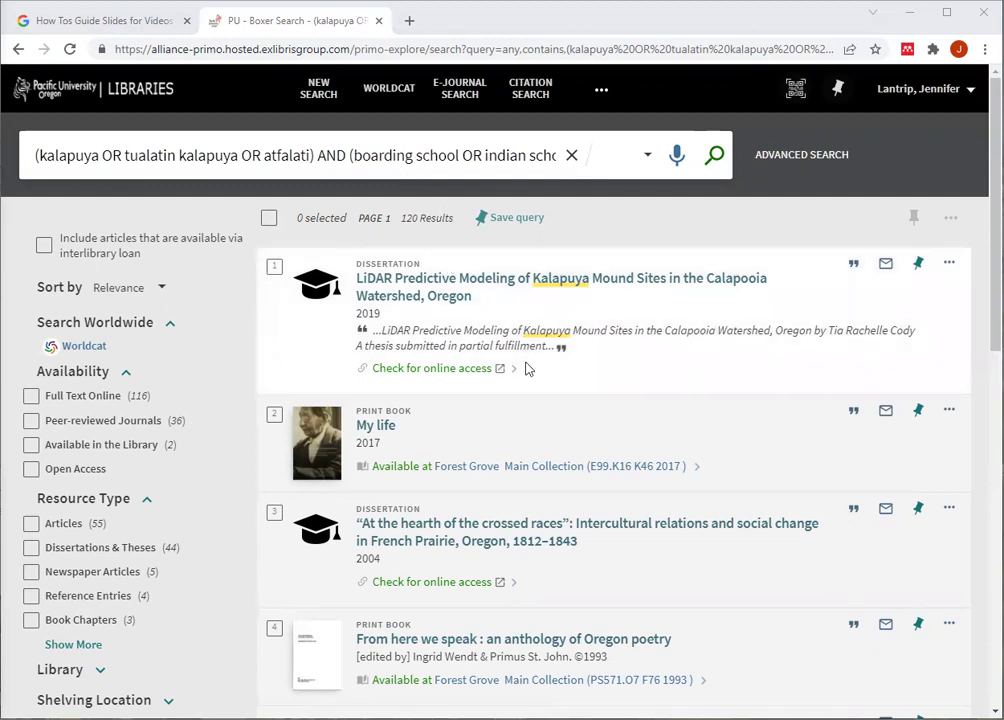
scroll(515, 410, down, 3)
scroll(510, 413, down, 3)
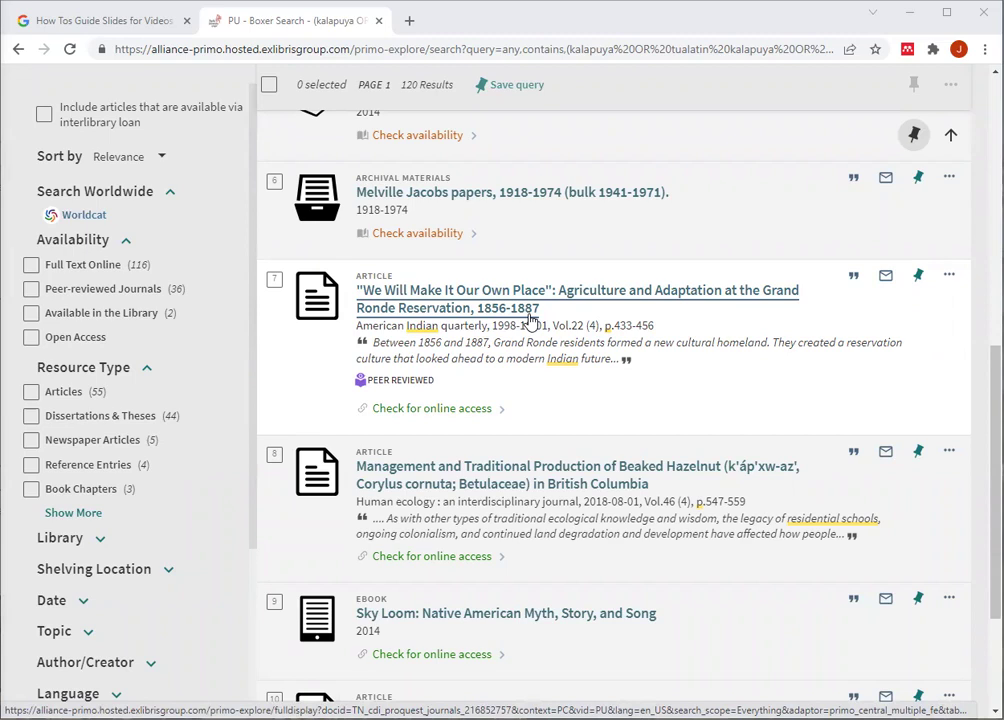
- Open result 7, 'We Will Make It Our Own Place', and display its APA 7th edition citation
click(516, 313)
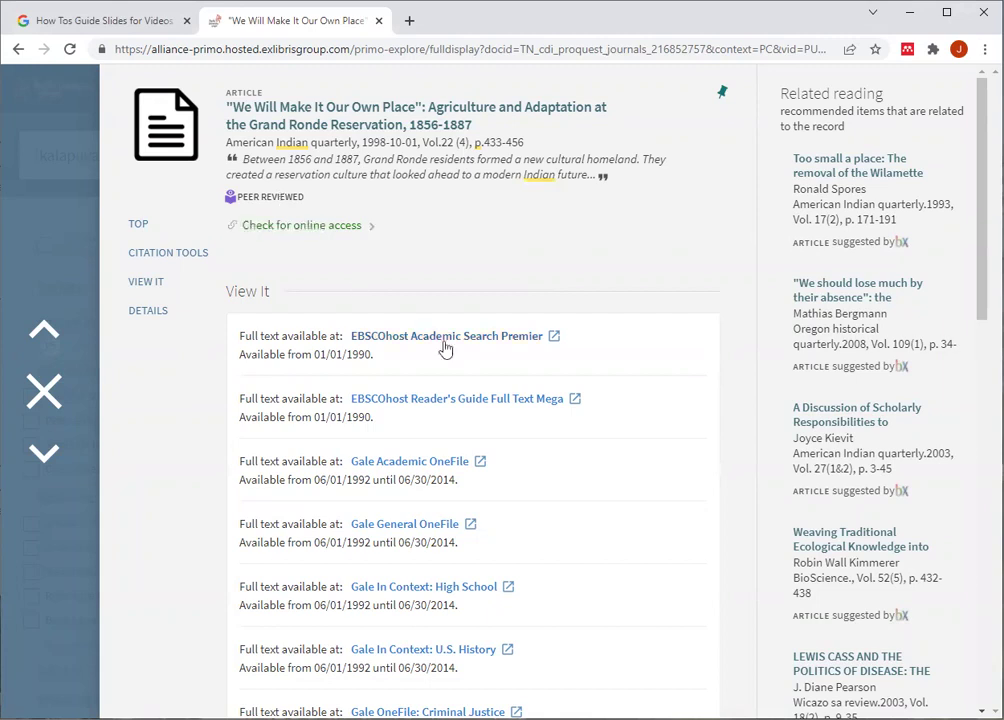
scroll(397, 476, down, 2)
scroll(392, 474, down, 9)
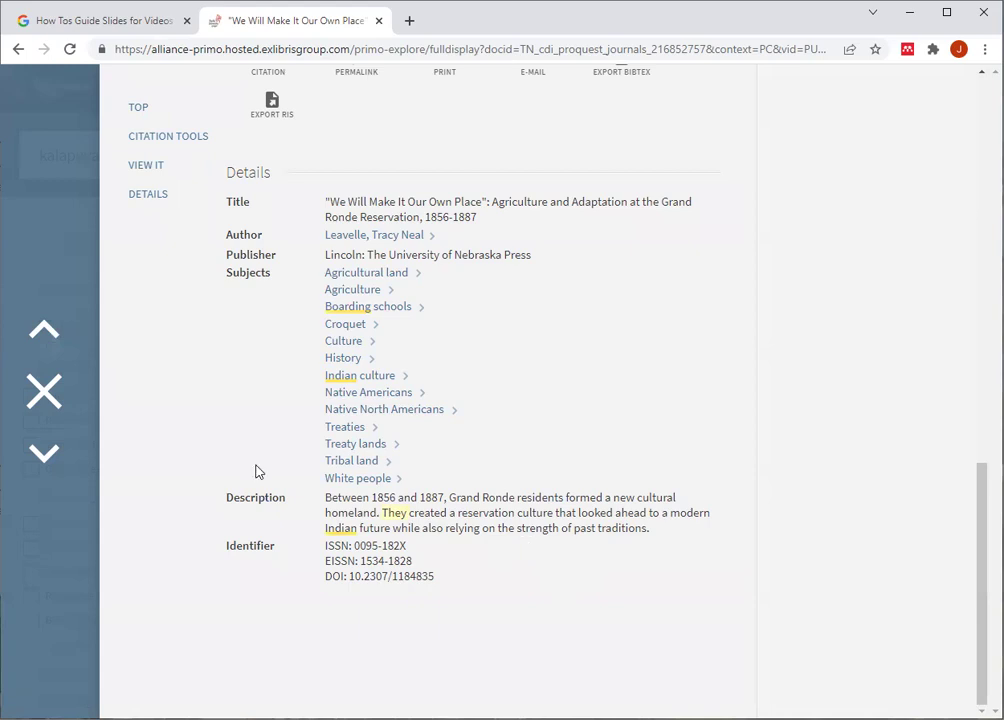
scroll(491, 477, up, 15)
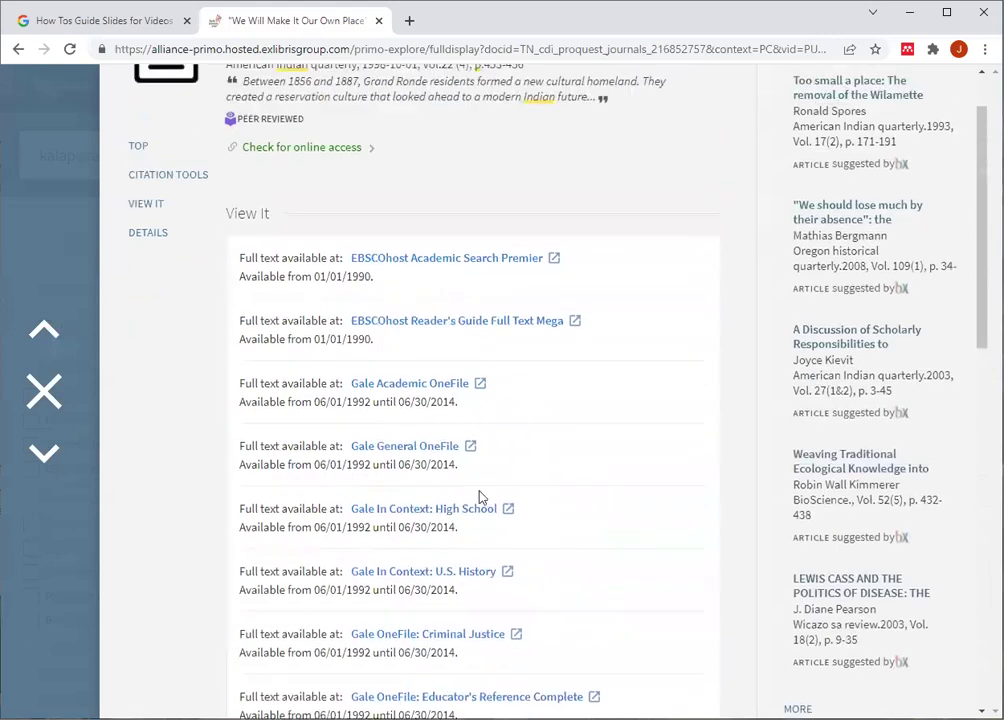
scroll(376, 390, down, 5)
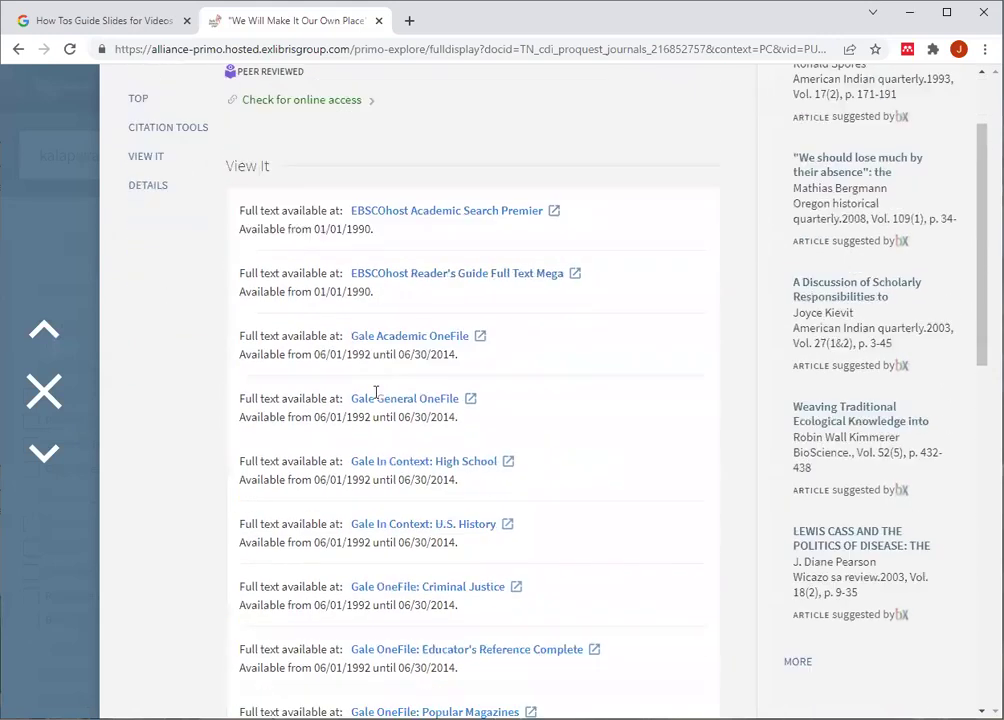
scroll(376, 397, down, 2)
click(283, 383)
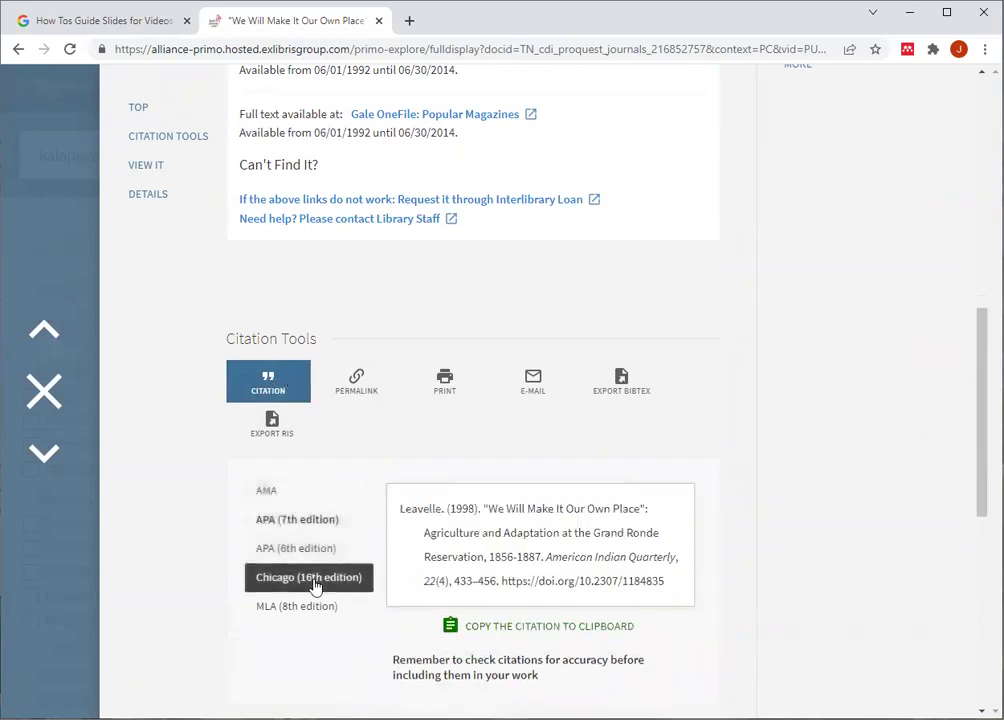
- Copy the Grand Ronde article's permalink to the clipboard, contrasting it with the address-bar URL
click(386, 386)
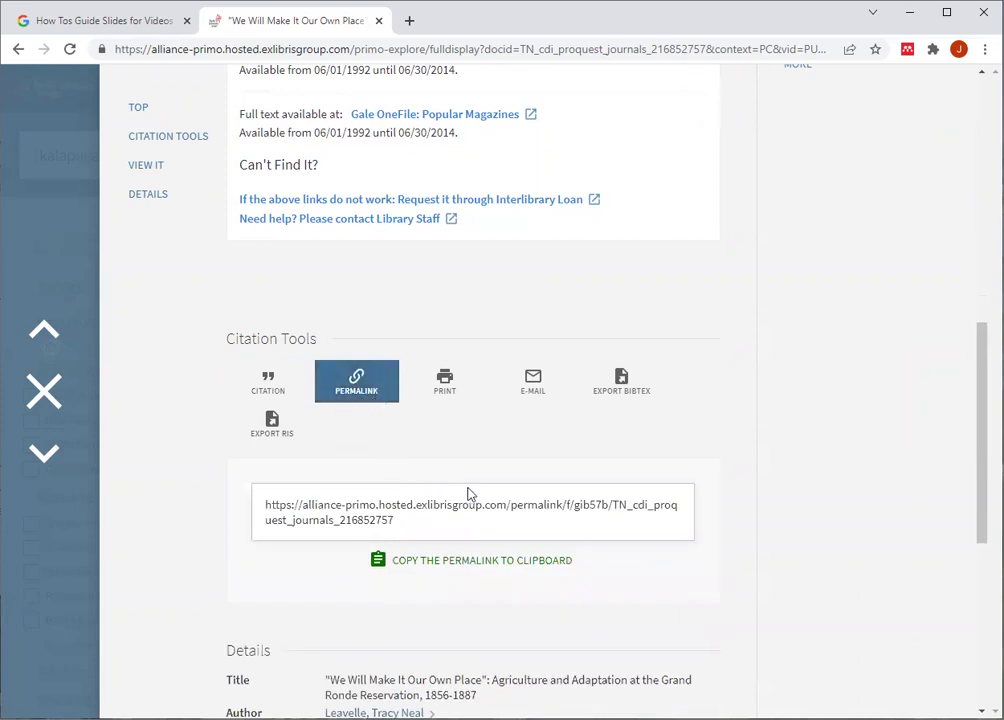
click(419, 561)
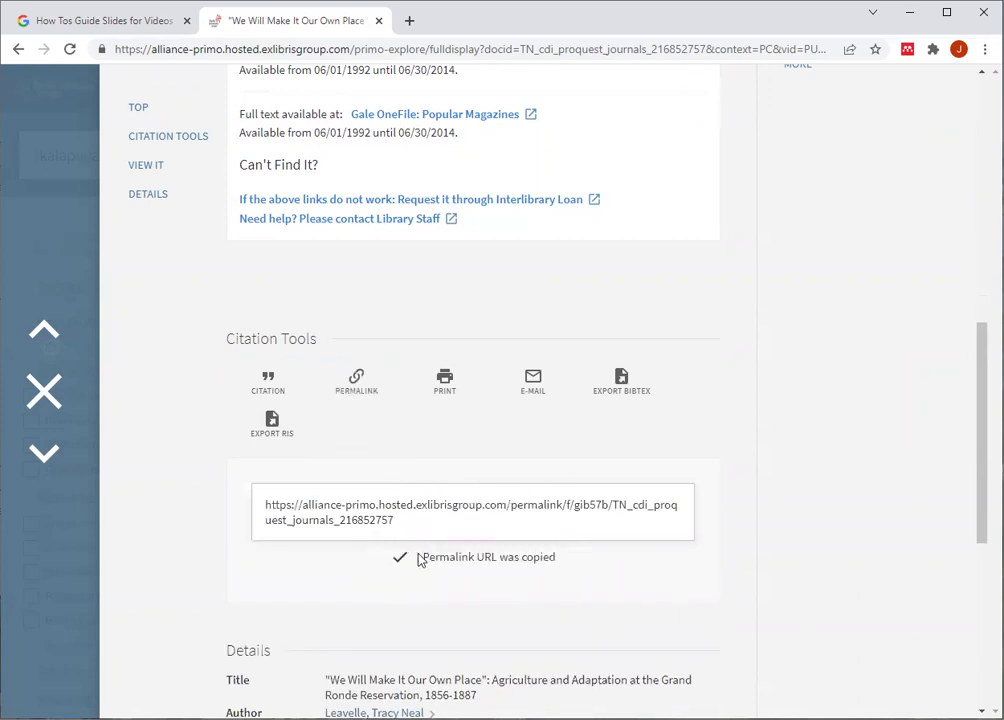
click(244, 50)
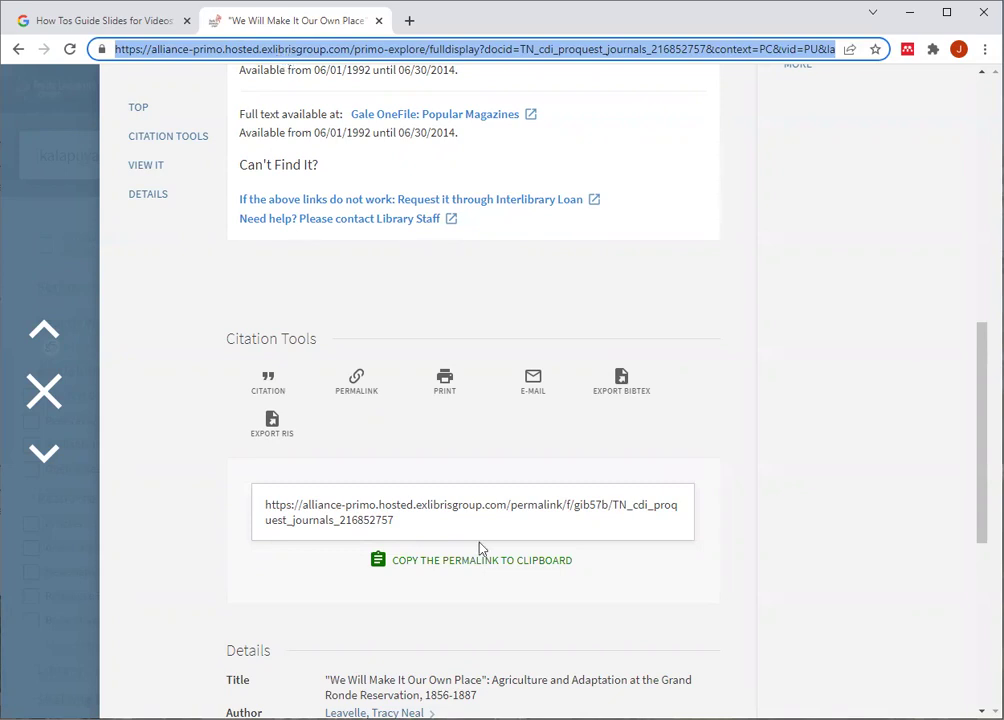
click(436, 562)
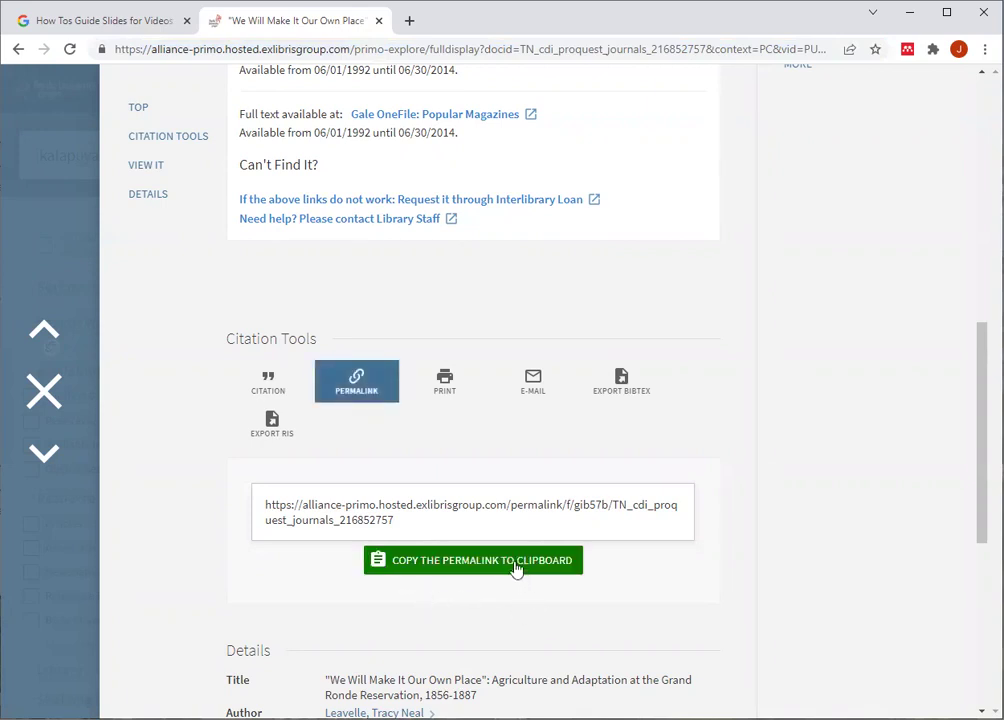
scroll(517, 493, up, 5)
scroll(510, 500, up, 2)
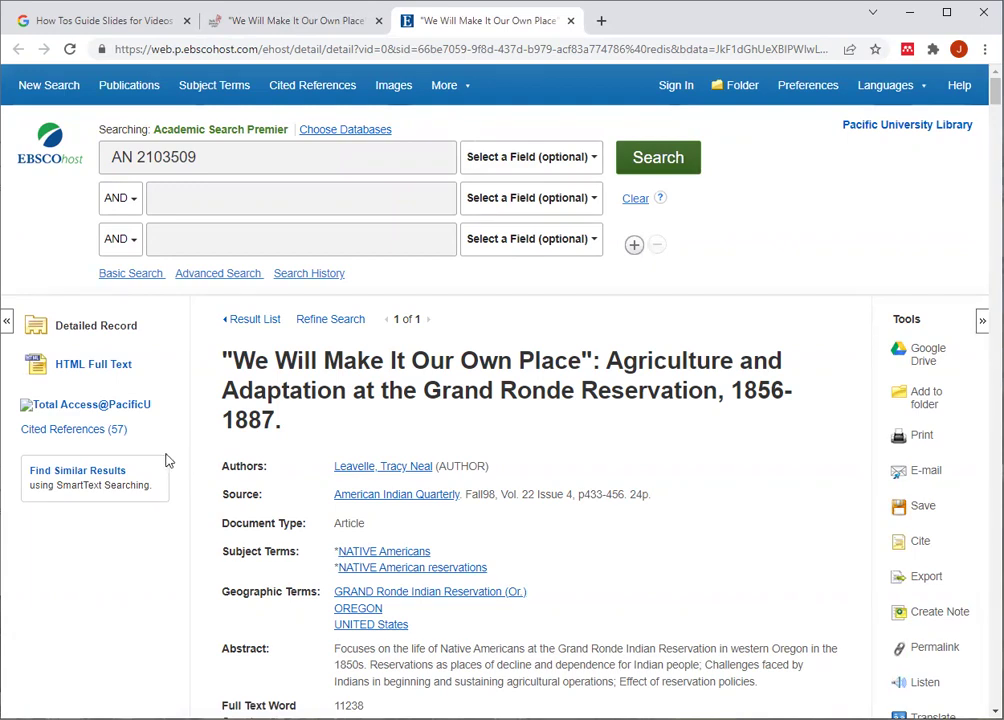
- Open the Grand Ronde article's HTML full text in EBSCOhost
click(91, 366)
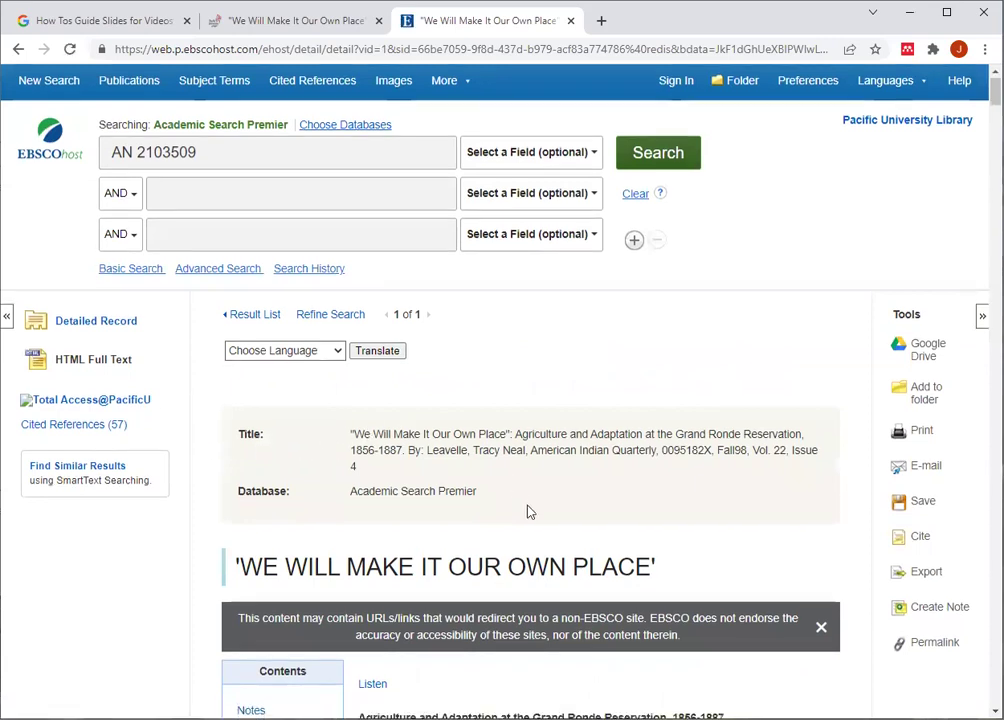
scroll(531, 511, down, 3)
scroll(516, 492, down, 3)
- Find 'boarding' in the full text, highlighting the phrase 'boarding school'
key(ctrl+f)
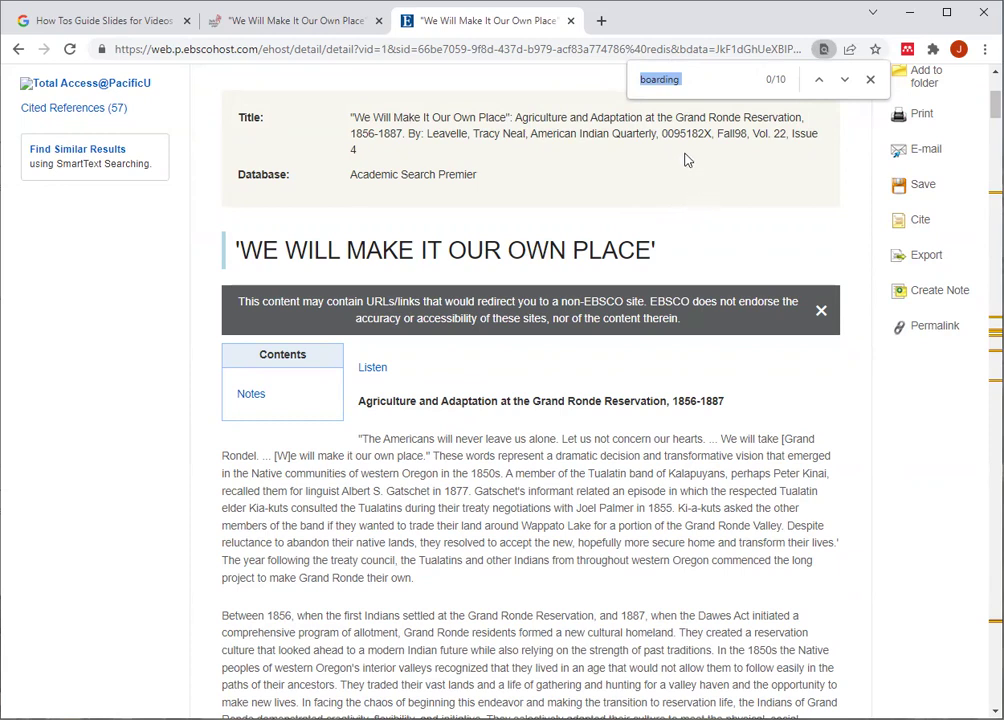
text(bo)
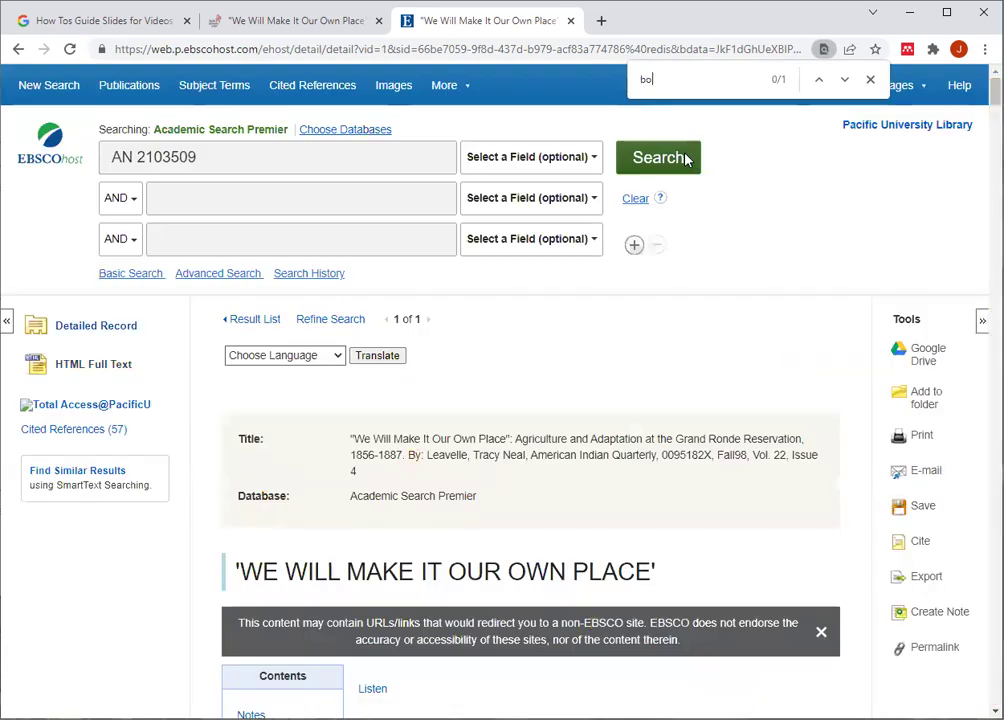
text(arding)
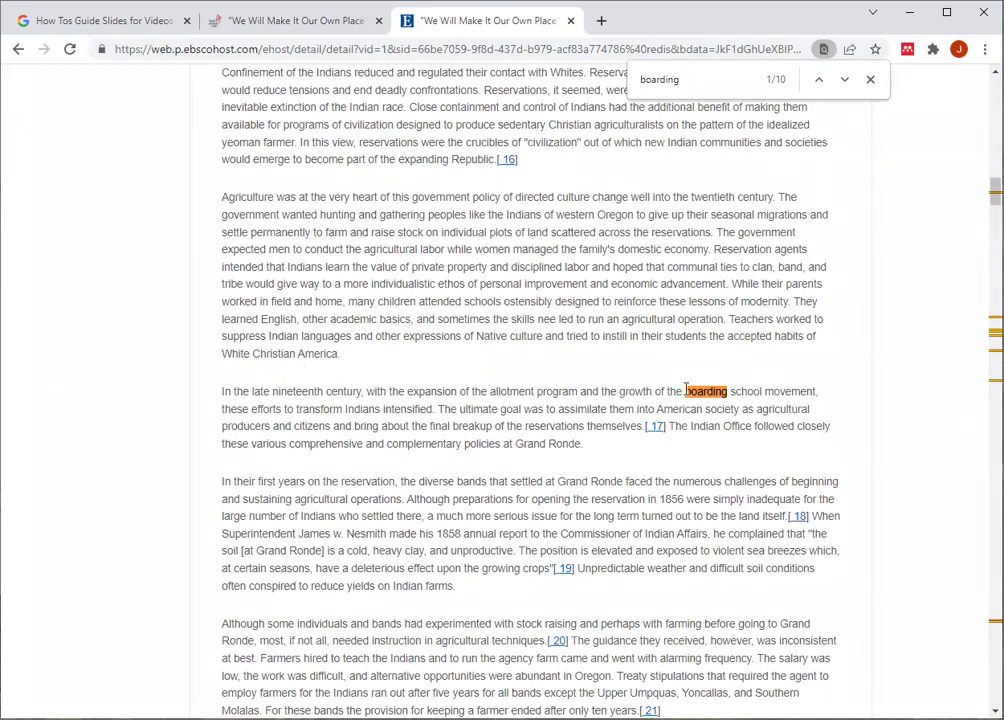
drag(685, 391, 776, 391)
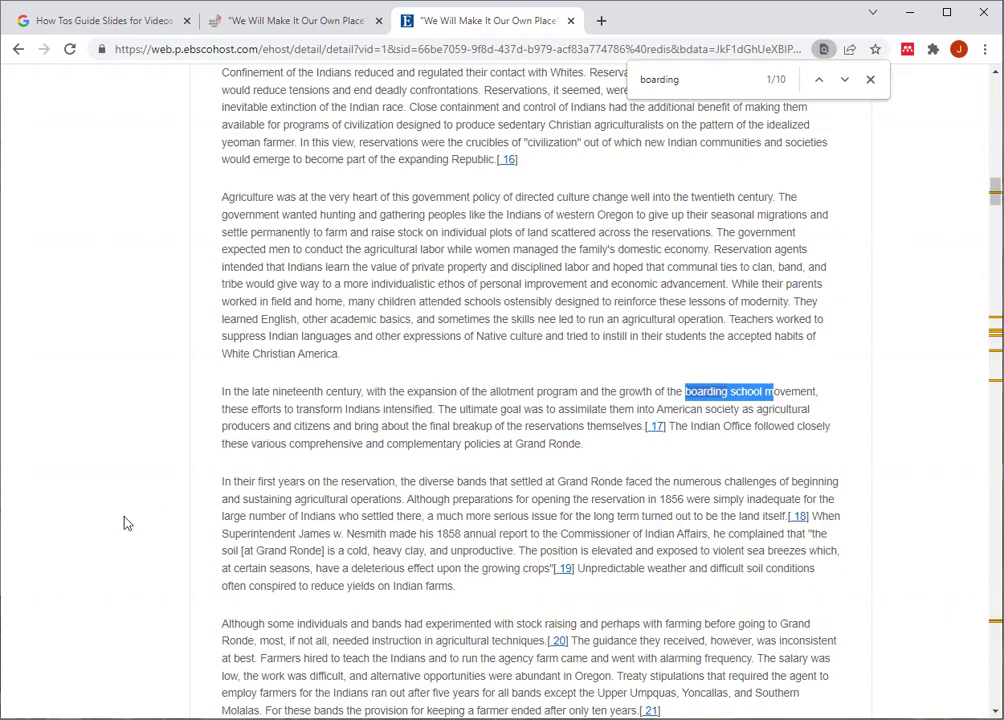
scroll(700, 560, up, 7)
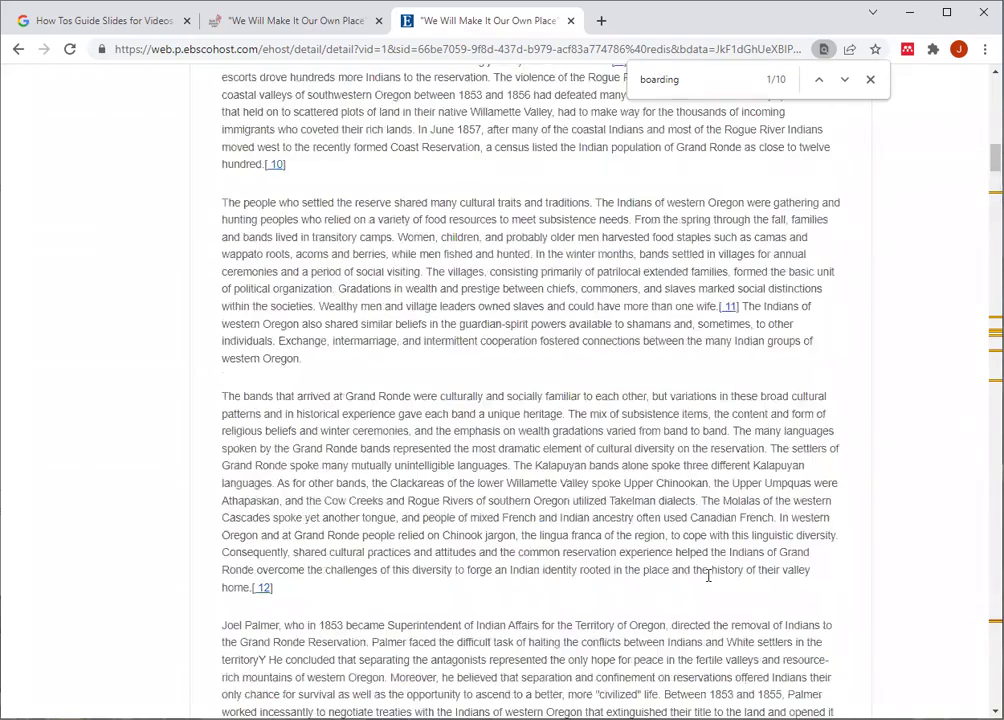
scroll(708, 576, up, 20)
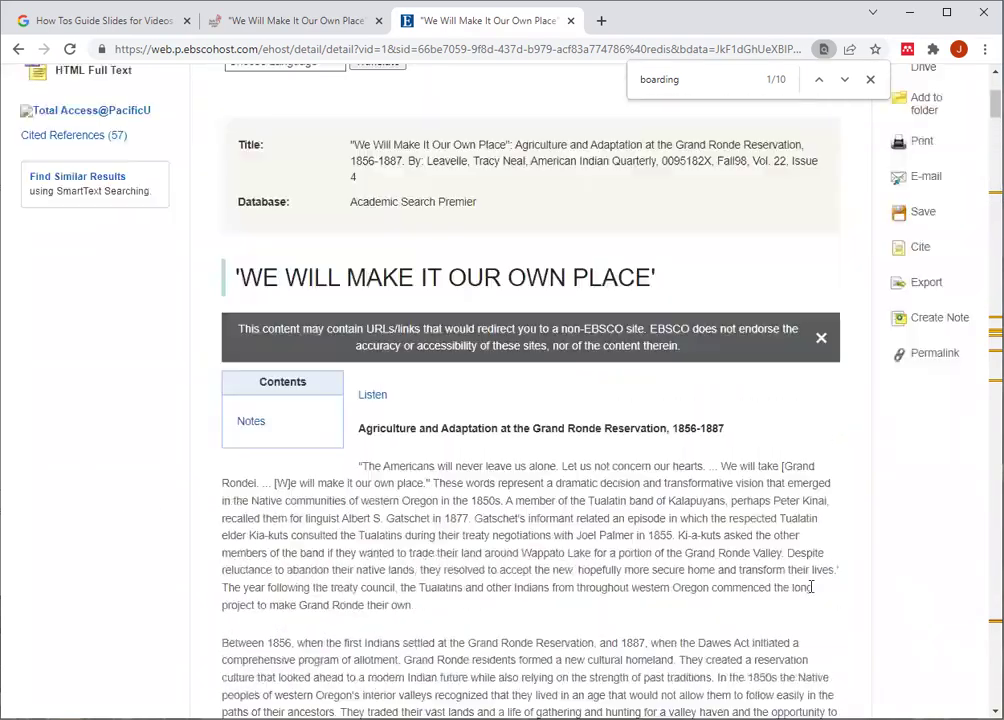
scroll(810, 587, up, 2)
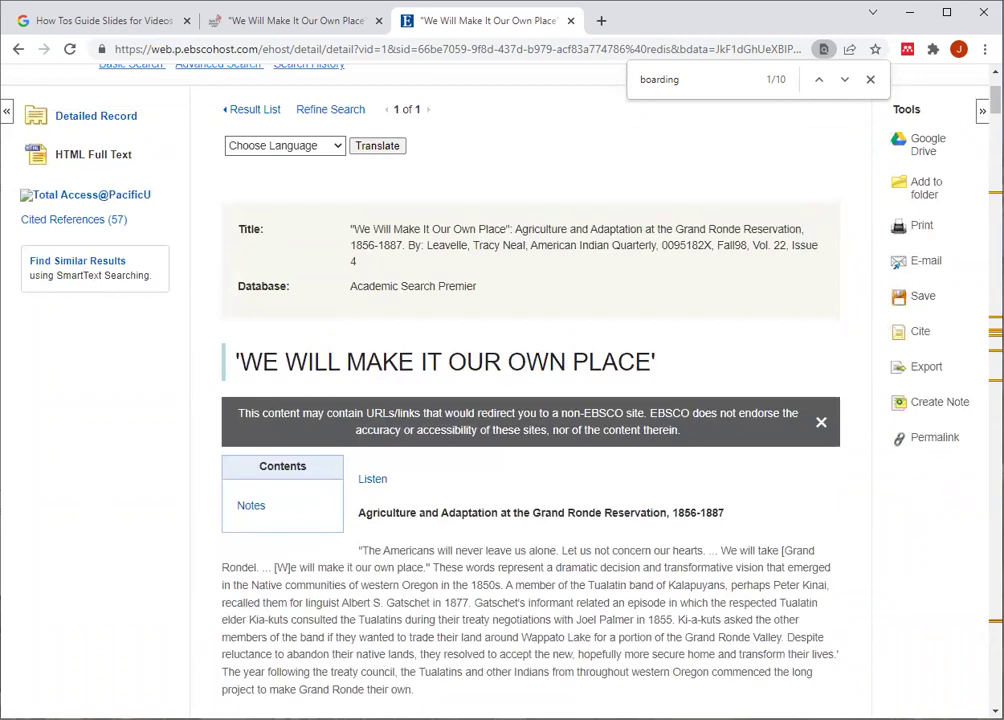
- Close the article's record and open the full record for the print book 'Excerpts from My life'
click(230, 20)
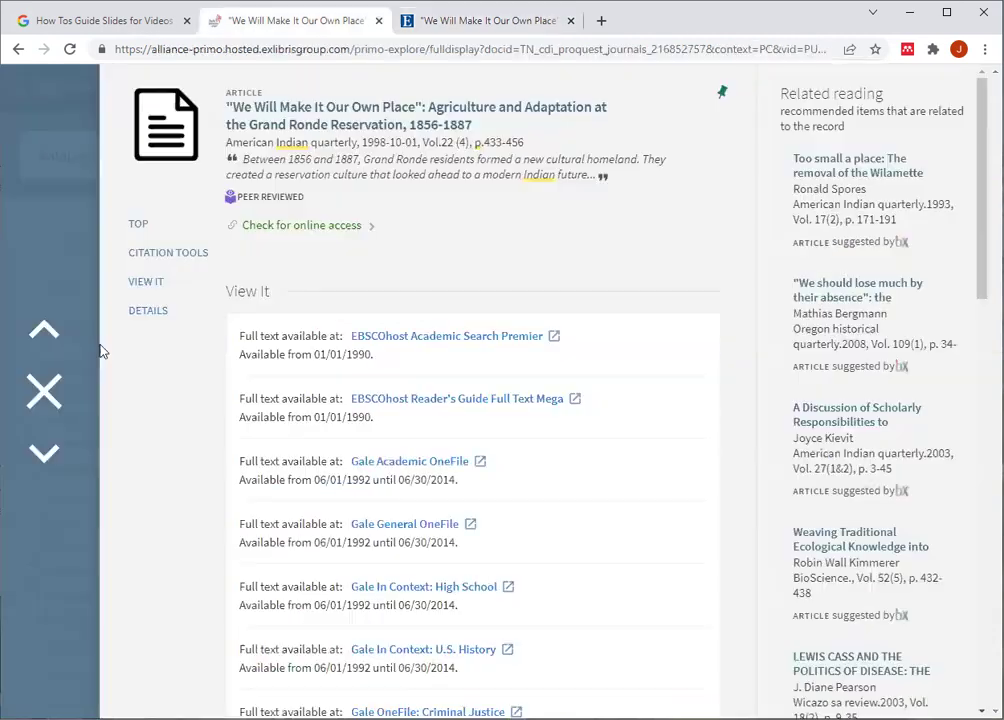
click(40, 390)
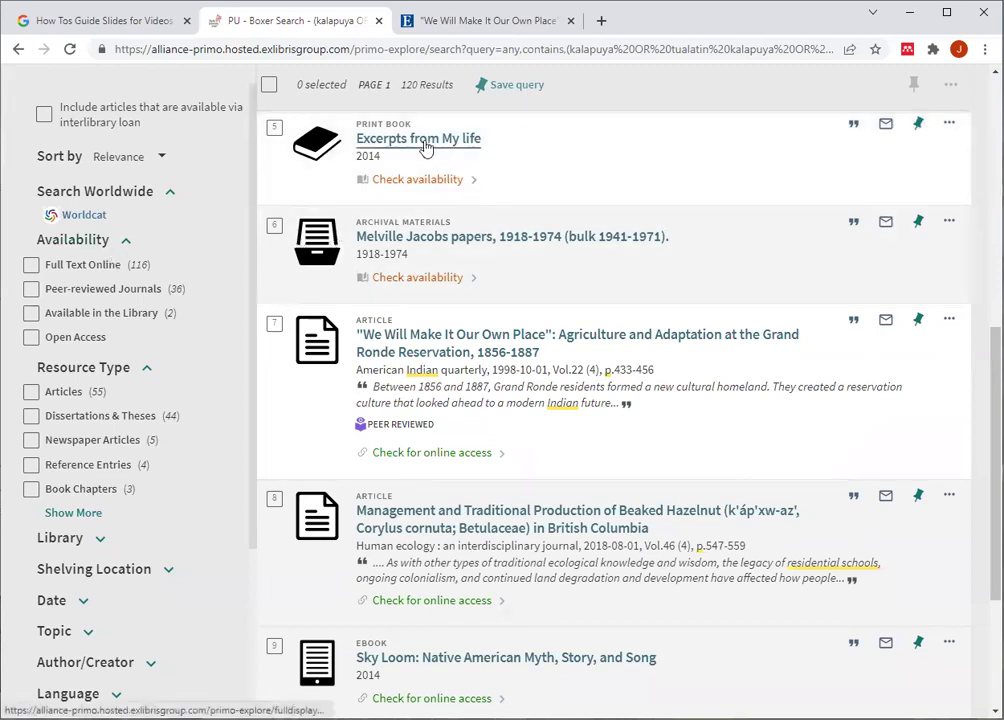
click(425, 142)
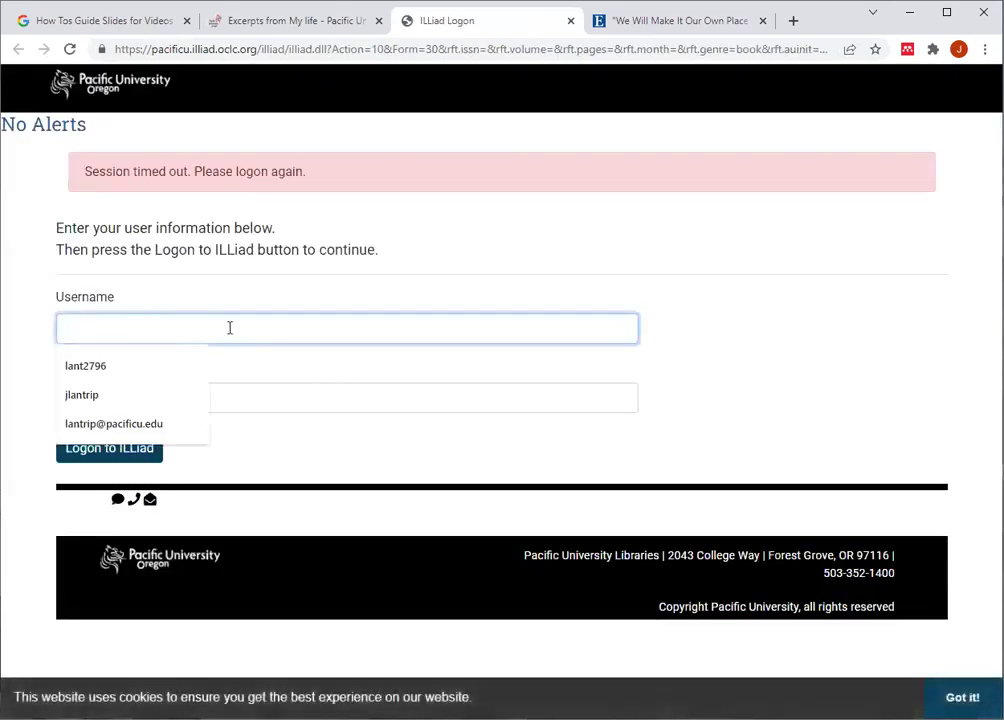
- Log back into ILLiad with the saved username and password, then review the prefilled Loan Request form
click(105, 368)
click(135, 399)
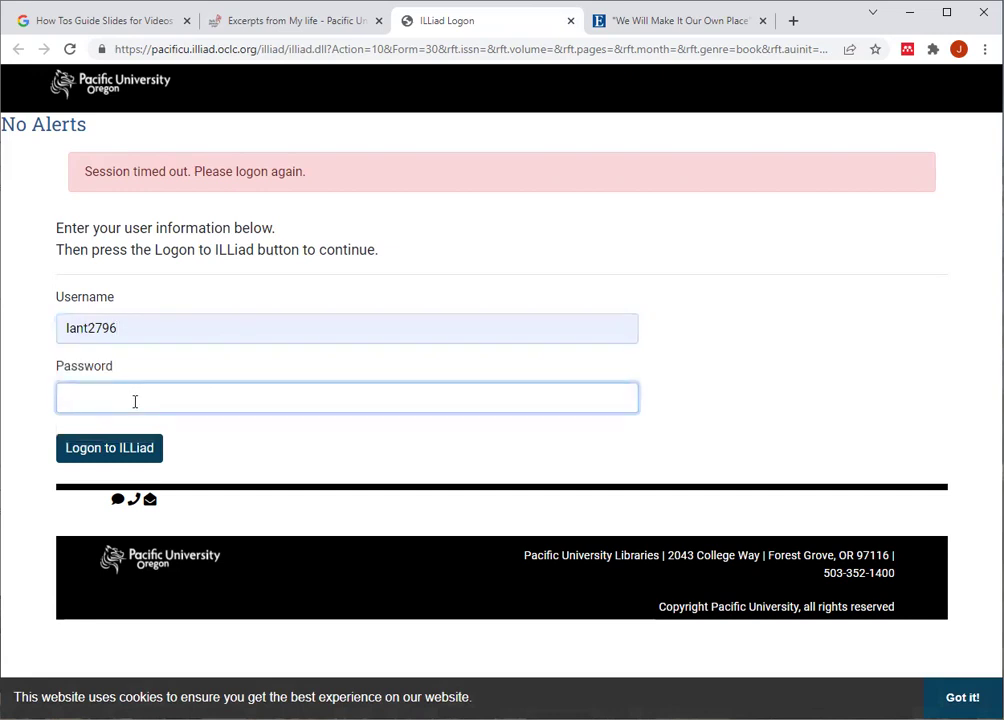
text(•••••••••)
key(Return)
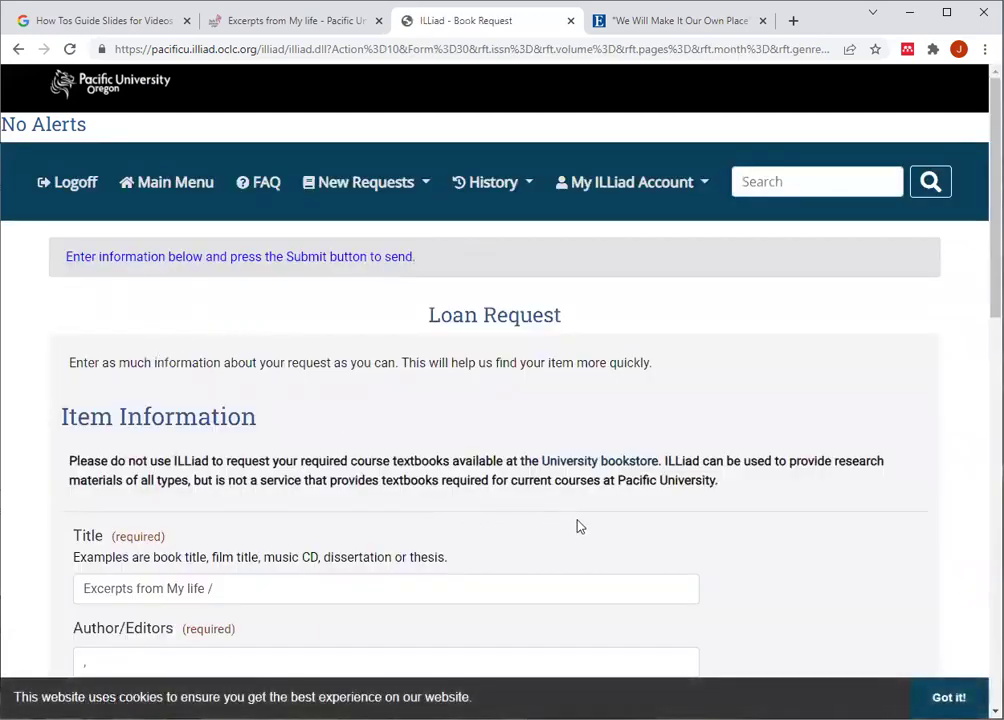
scroll(578, 526, down, 6)
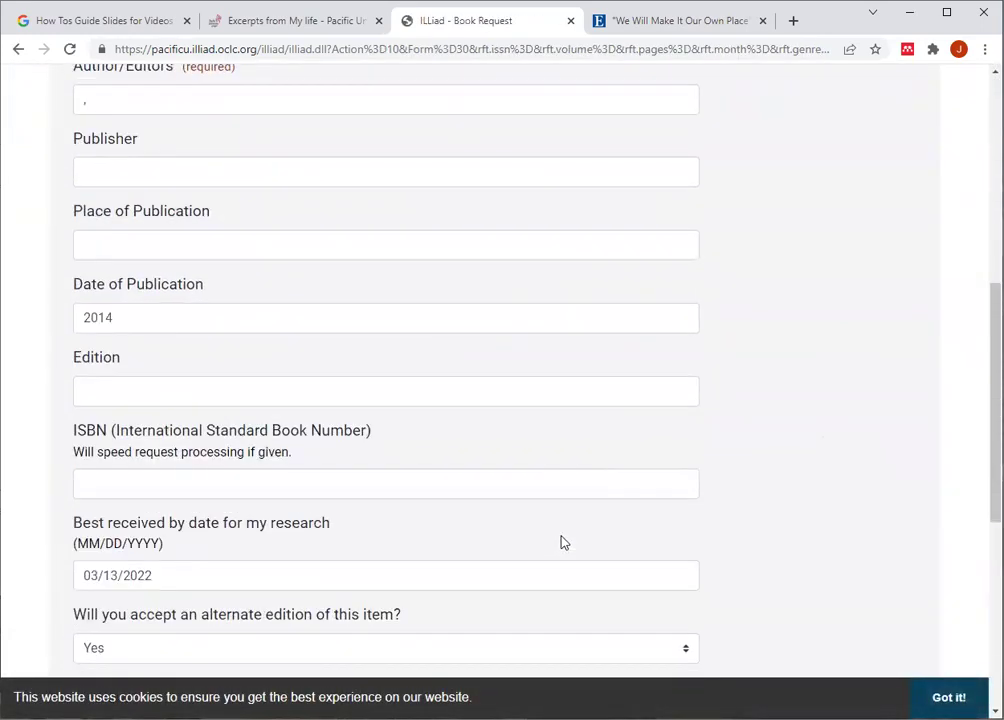
scroll(560, 544, up, 3)
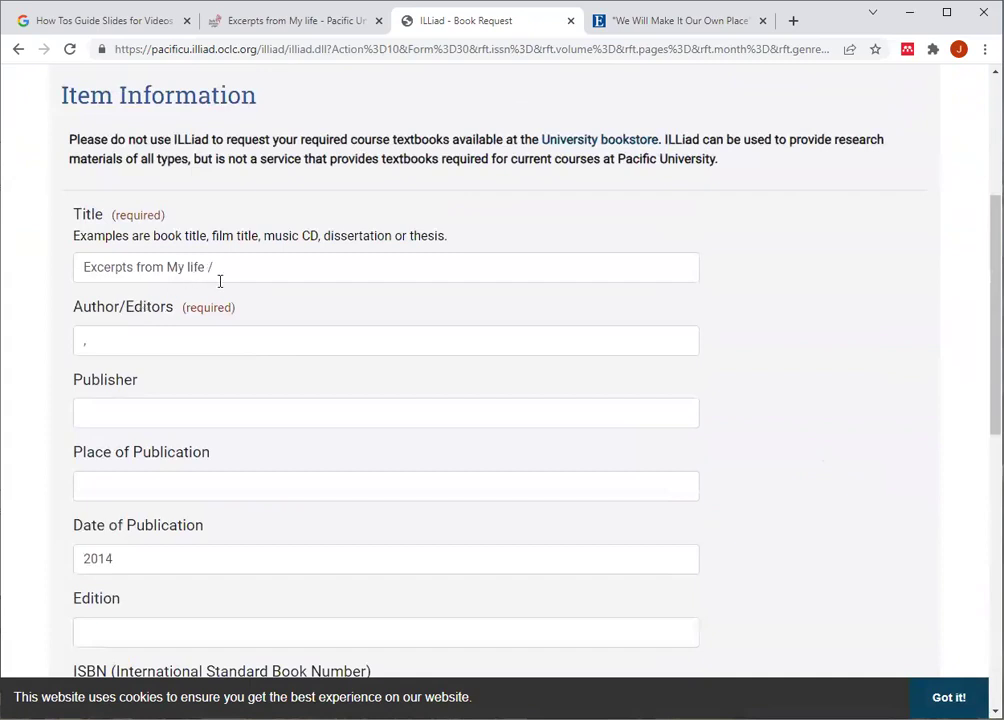
scroll(352, 466, down, 7)
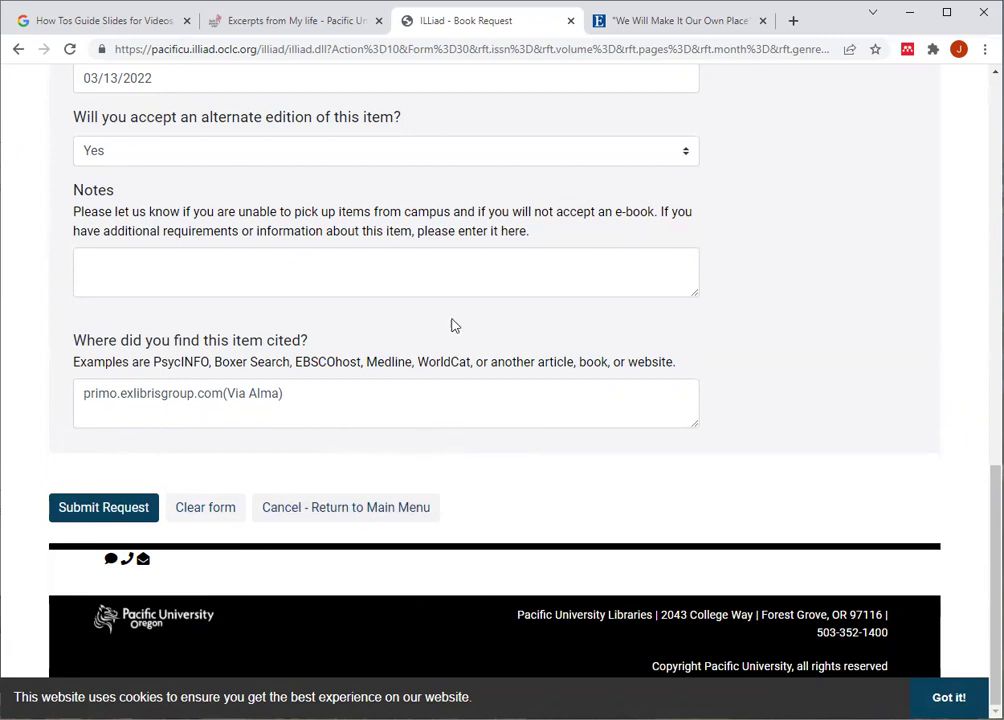
- Close the book record and open the Pacific University Libraries homepage from the logo in a new tab
click(270, 24)
click(42, 390)
scroll(140, 200, up, 1)
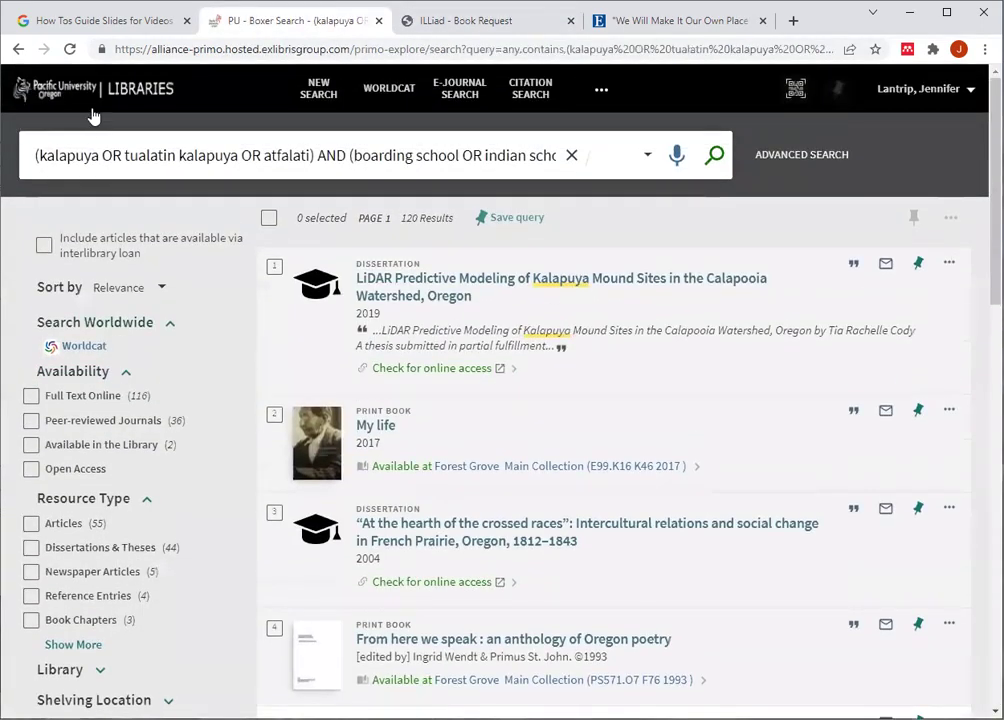
right_click(120, 85)
click(189, 97)
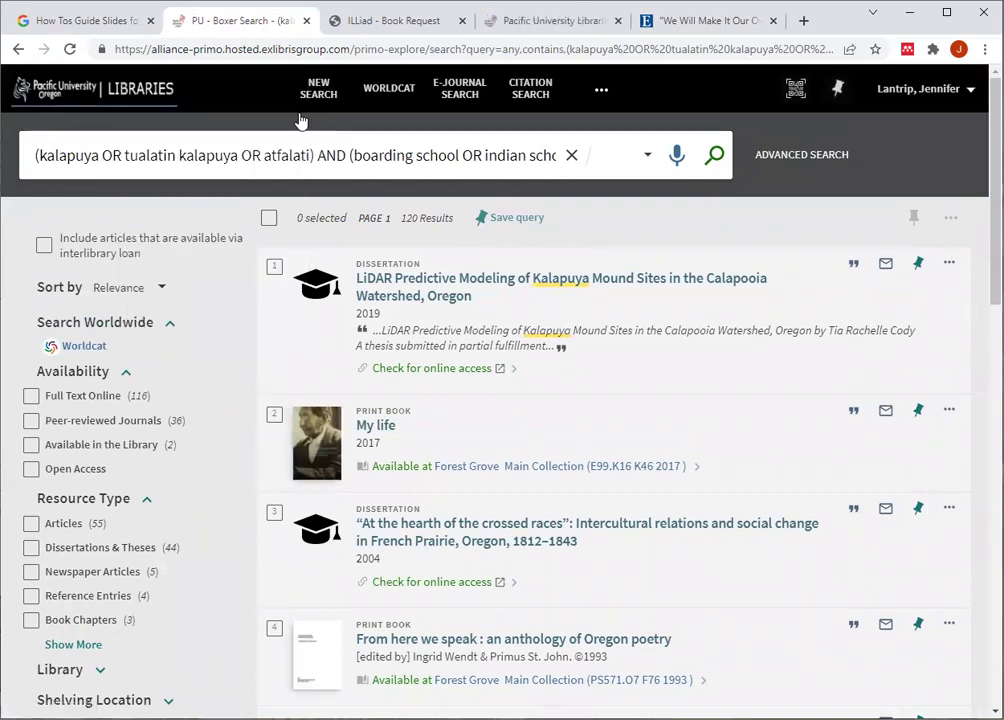
- On the libraries site, go to Borrow > My Library Accounts and find the ILLiad Account link
click(511, 22)
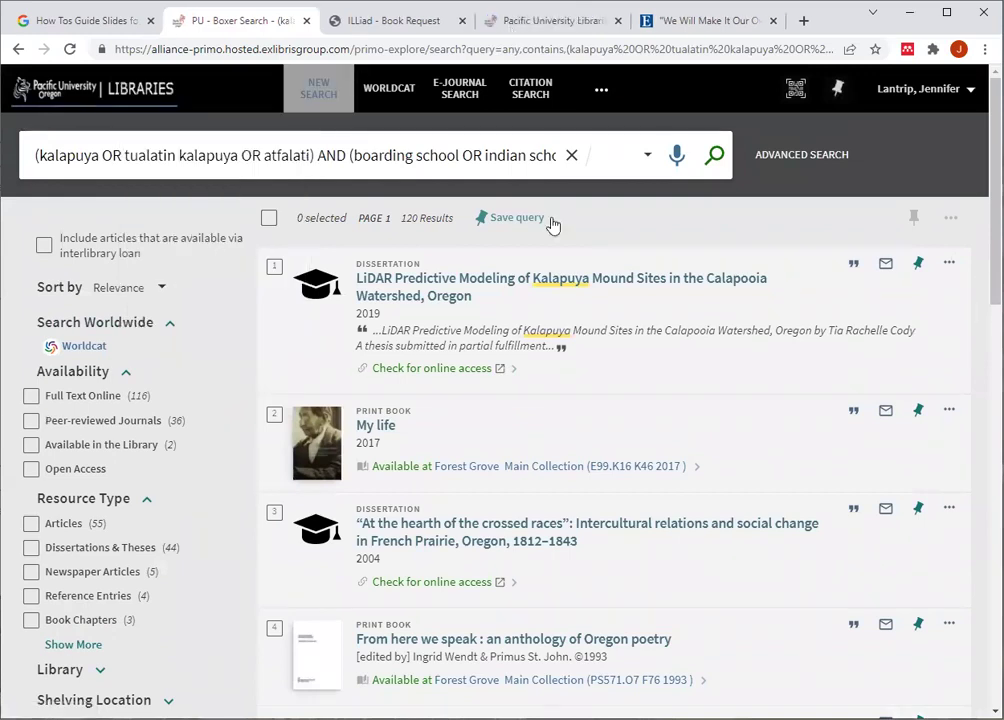
mouse_move(551, 224)
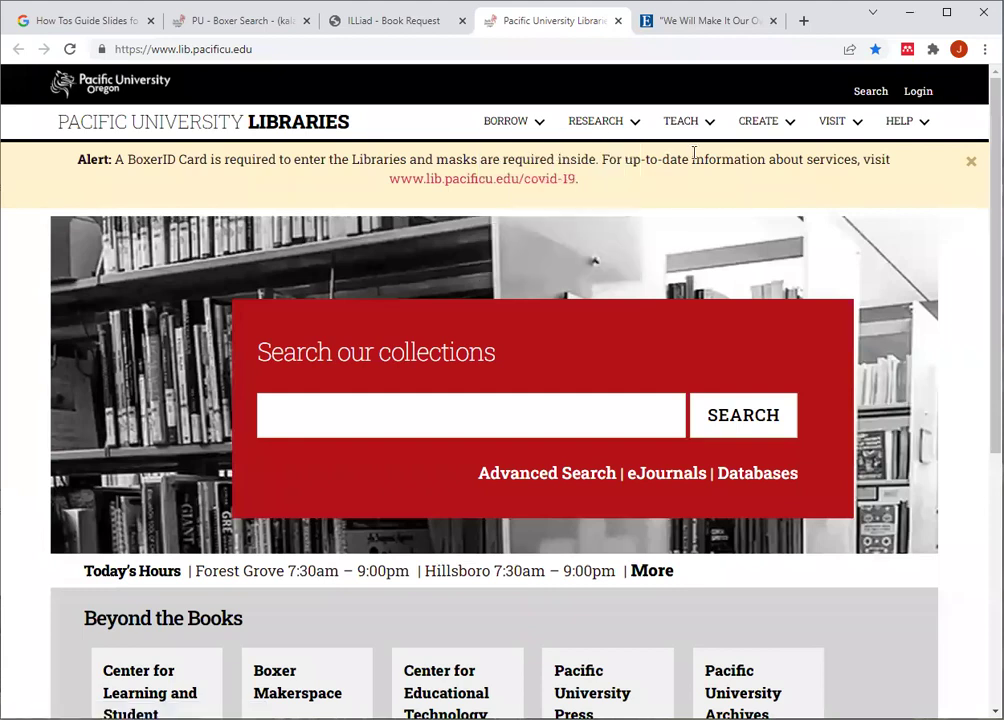
mouse_move(507, 127)
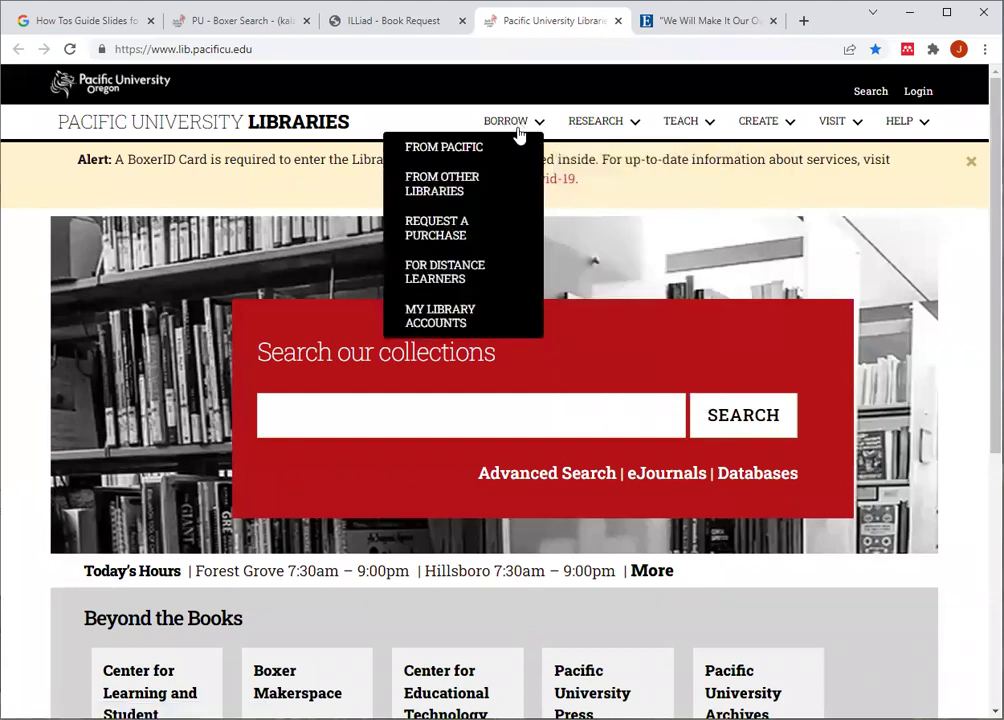
click(437, 313)
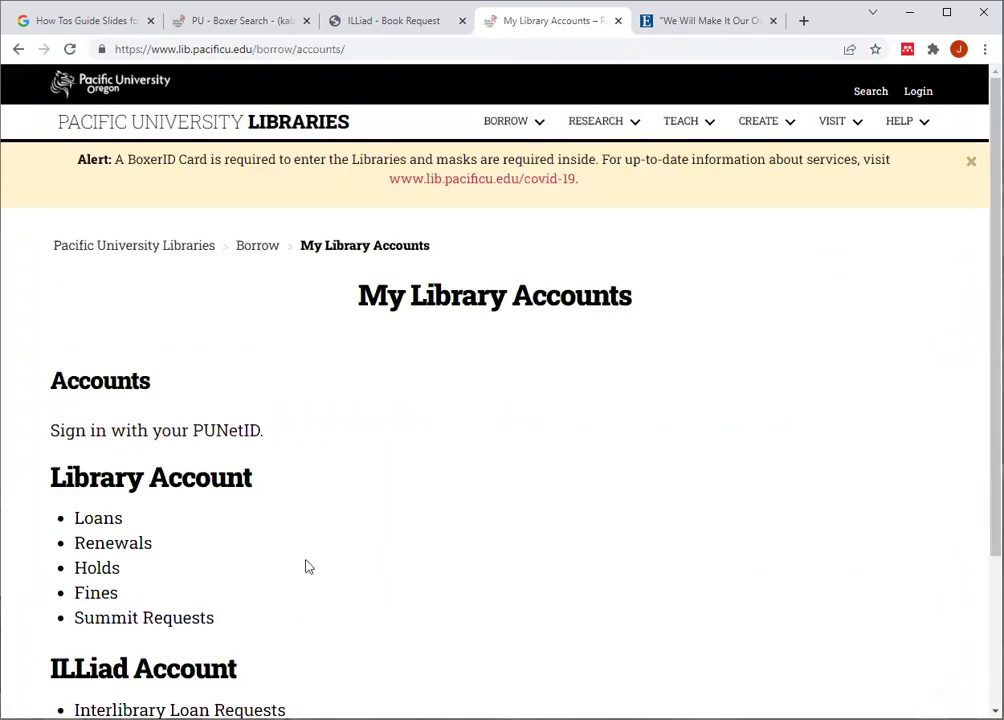
scroll(178, 472, down, 2)
right_click(180, 462)
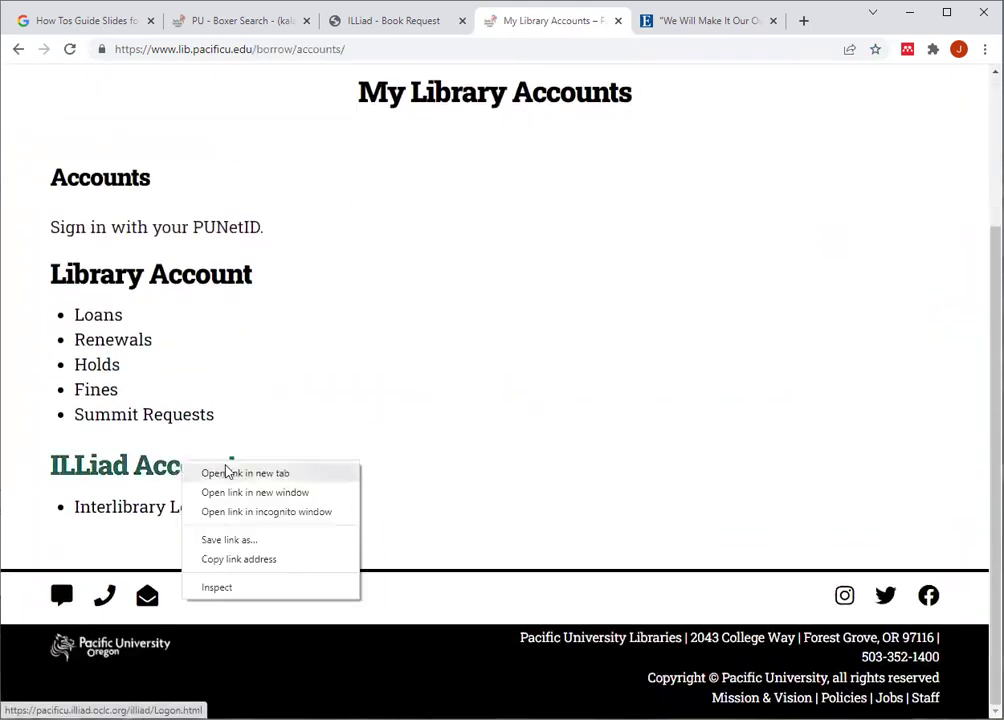
- Open ILLiad Account in a new tab, sign in with the saved PUNet ID, and review Requests & Loans
click(246, 473)
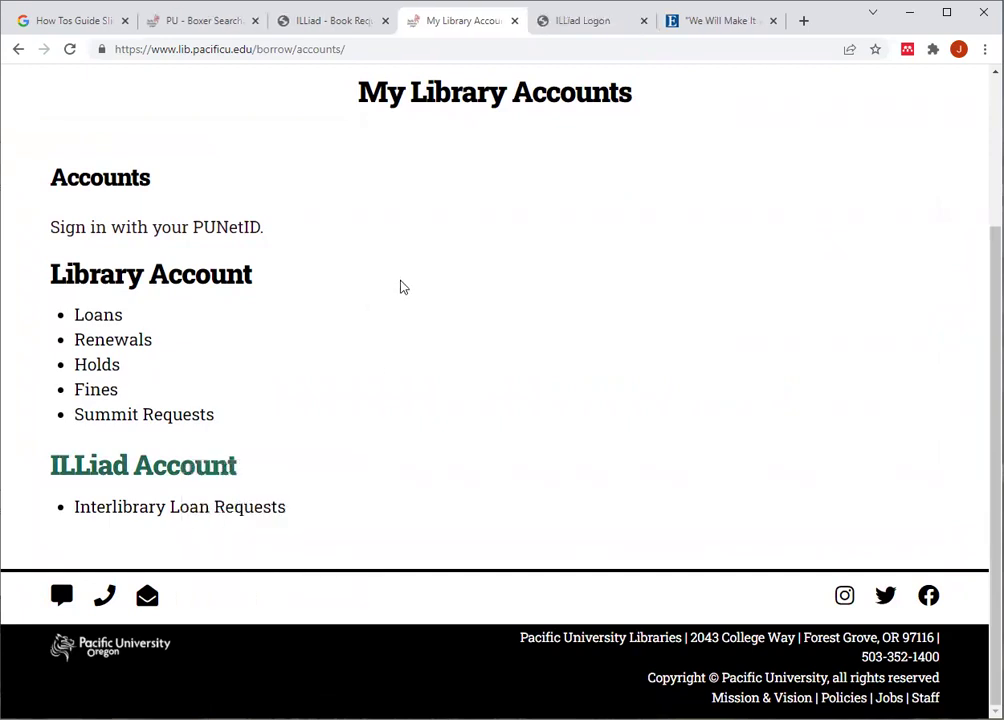
click(571, 28)
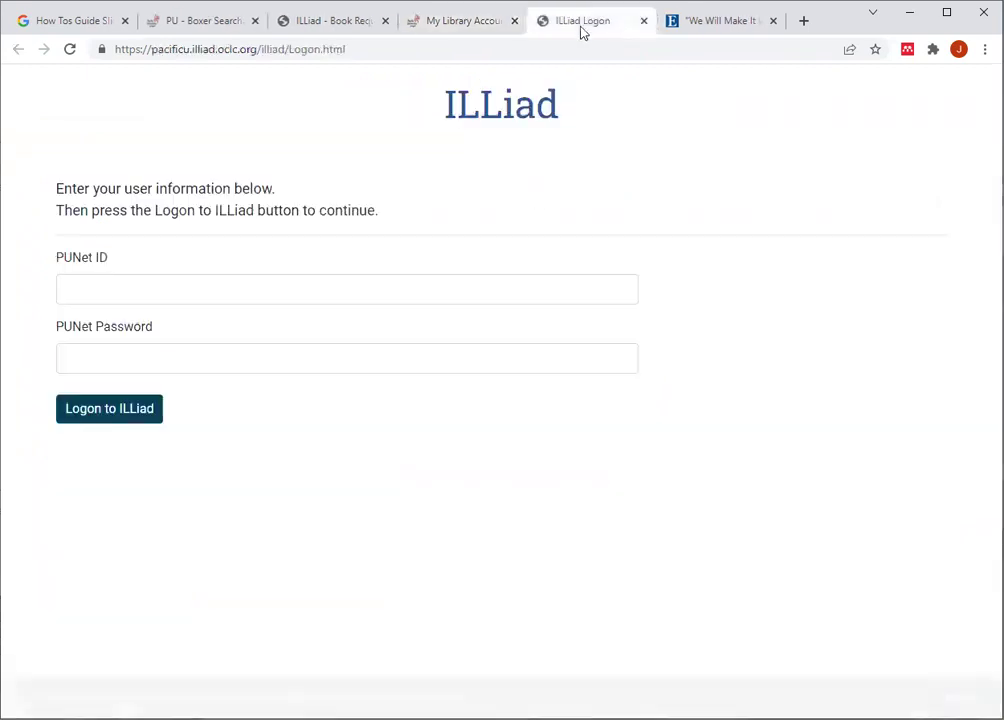
click(179, 295)
click(147, 336)
click(169, 353)
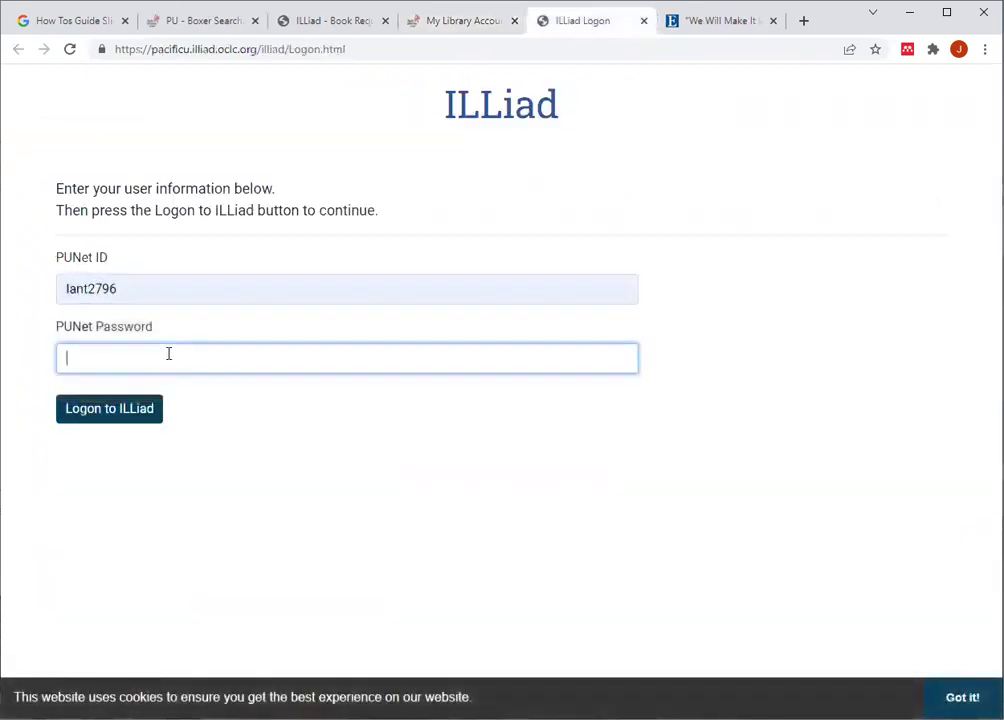
text(•)
key(Return)
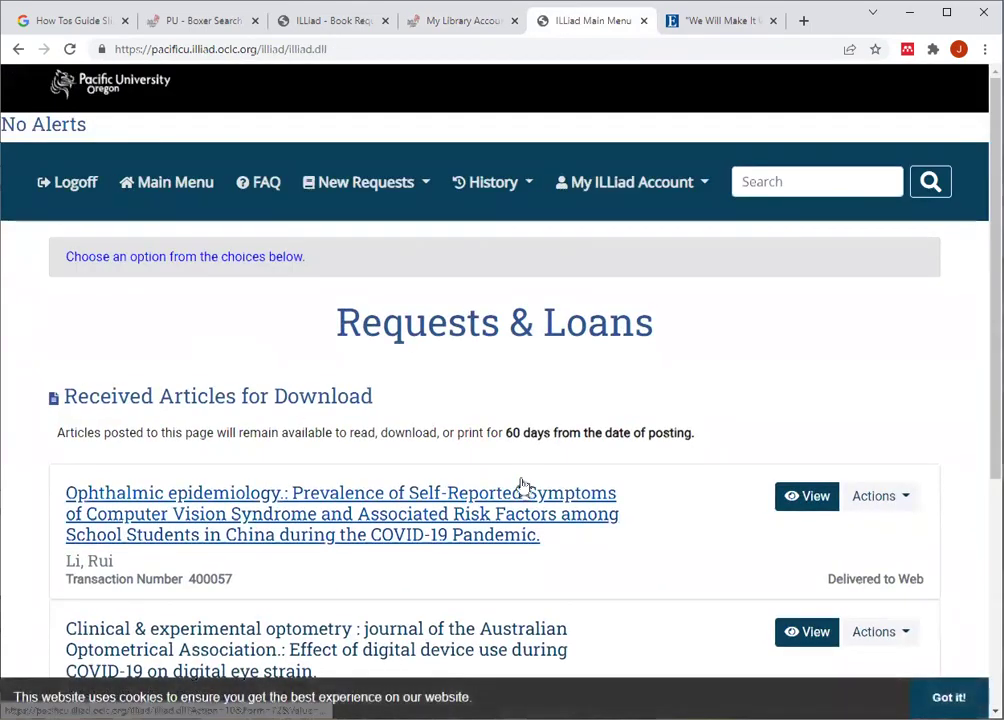
scroll(615, 534, down, 2)
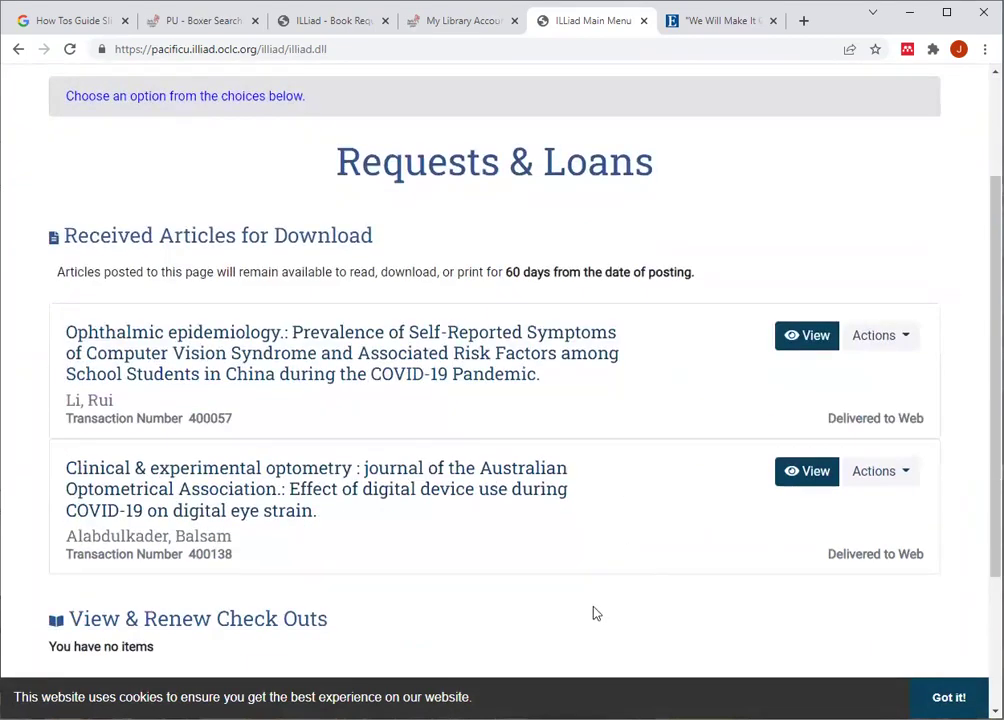
- Open the Library Account link from My Library Accounts in a new Primo tab to view loans
click(464, 22)
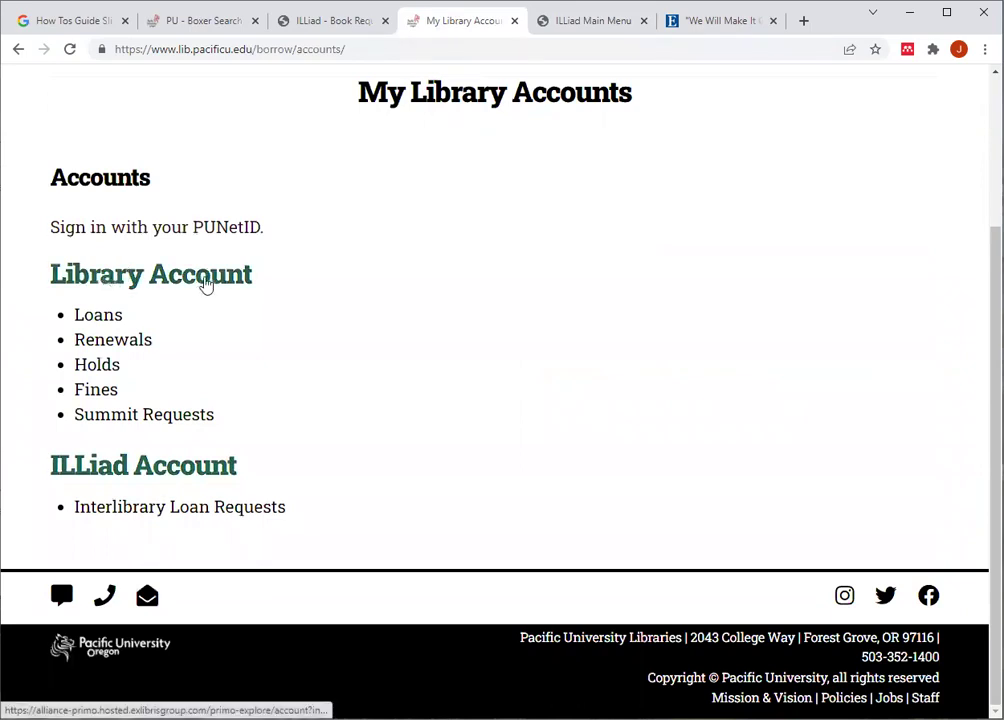
right_click(173, 287)
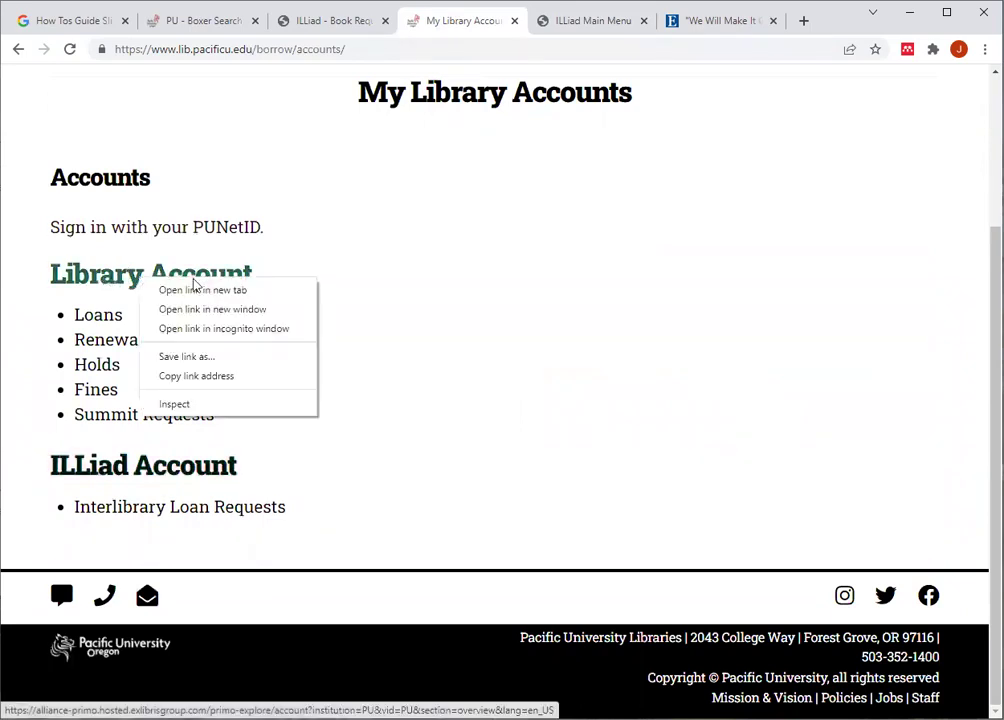
click(207, 288)
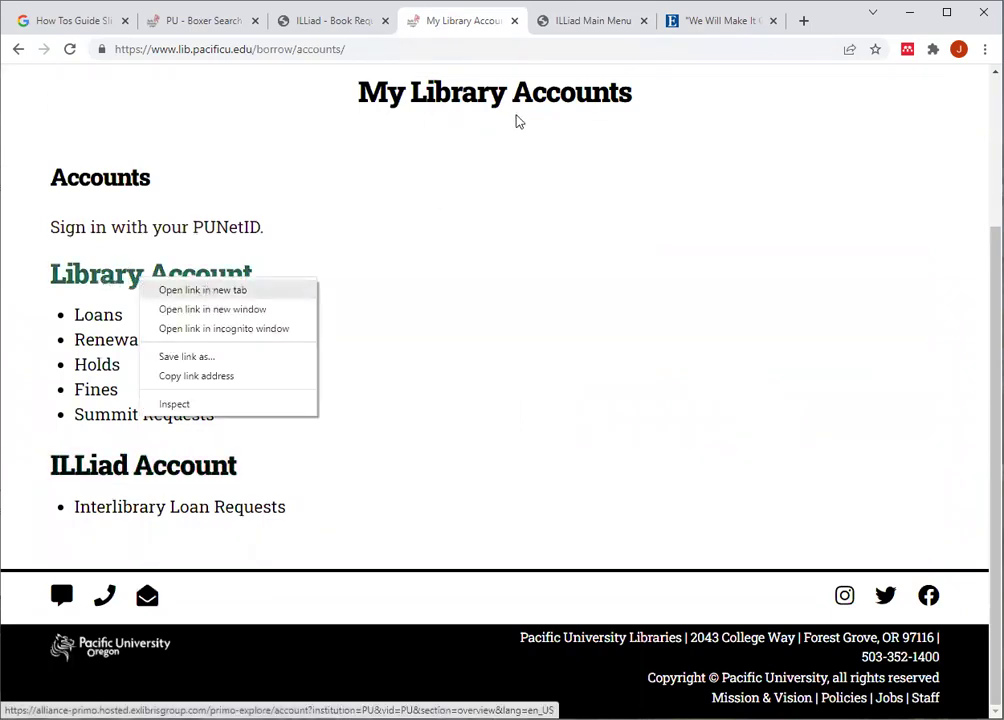
click(621, 24)
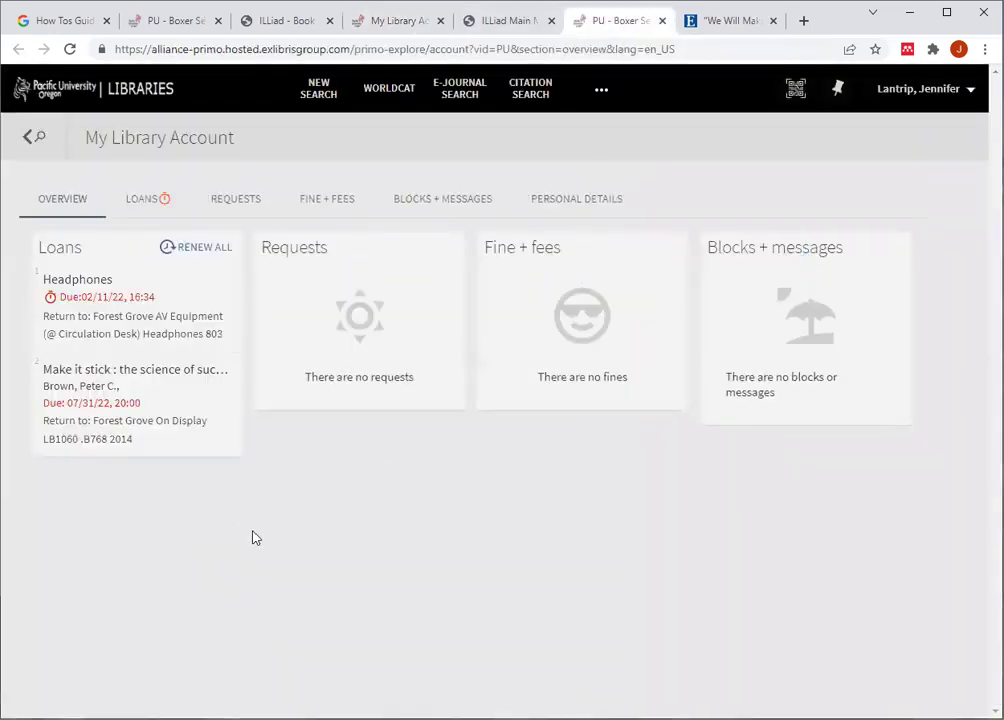
- Go back to the How Tos Guide presentation's 'Questions? Ask Us!' slide
click(36, 20)
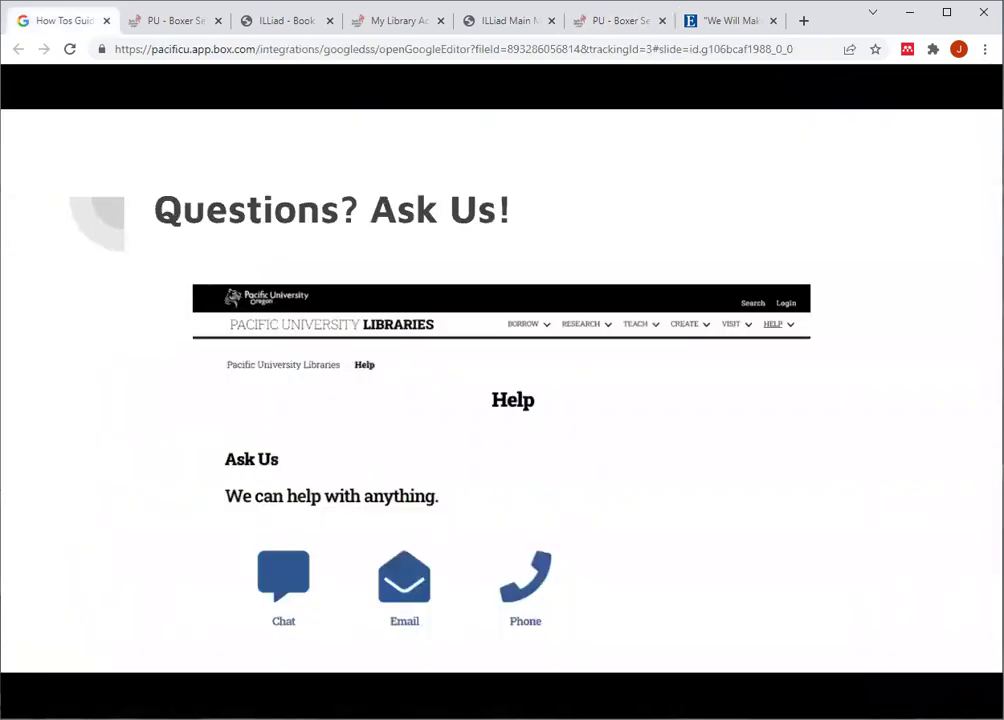